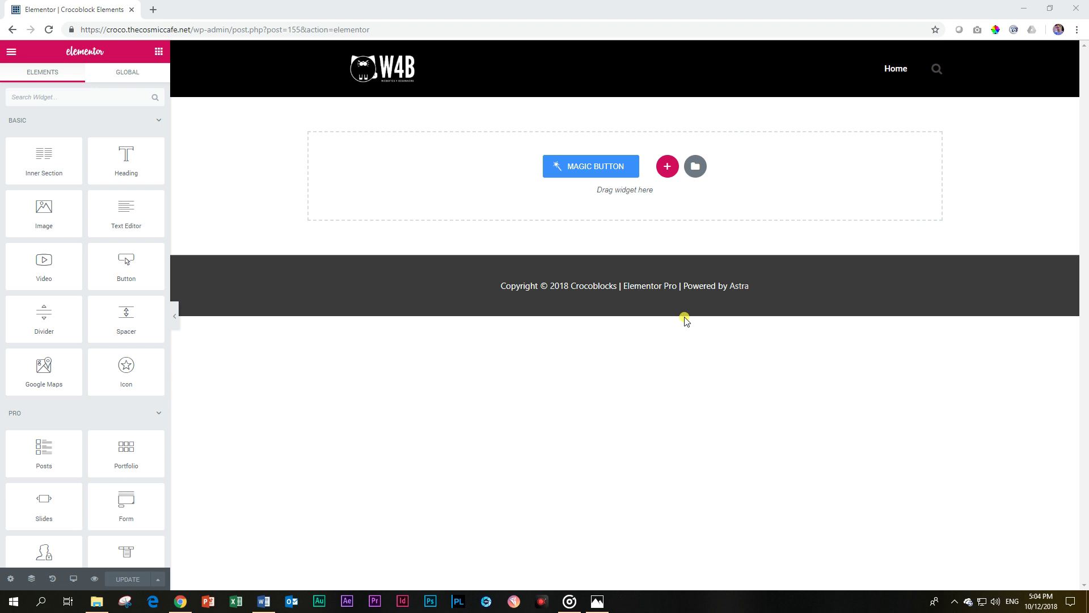
Search 'timeline' and drop the Timeline widget, with its four sample cards, into the empty section
{"action": "left_click", "coordinate": [51, 97]}
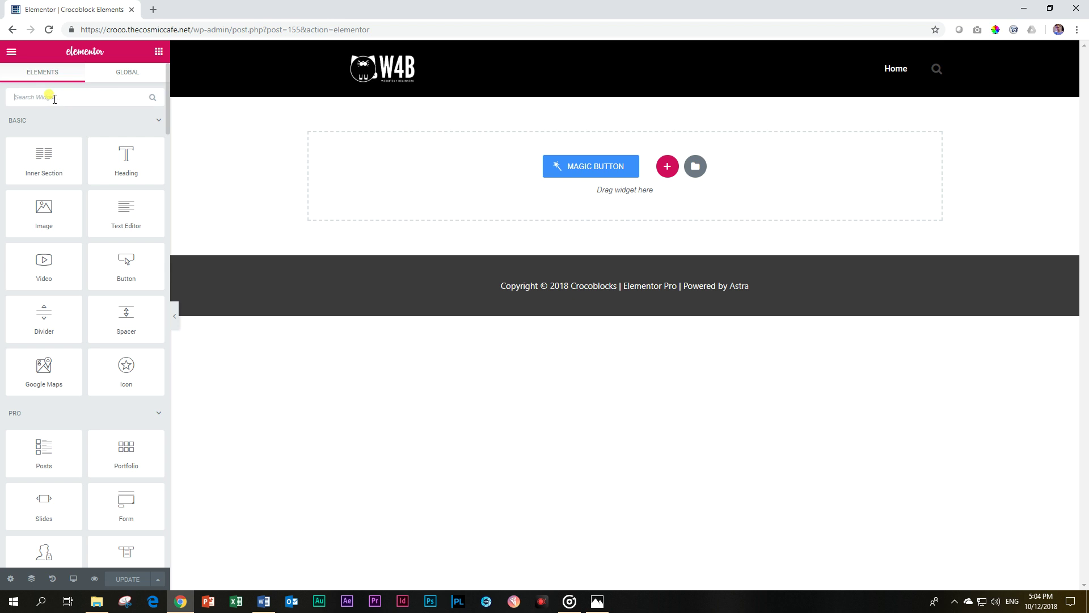
{"action": "type", "text": "timeline"}
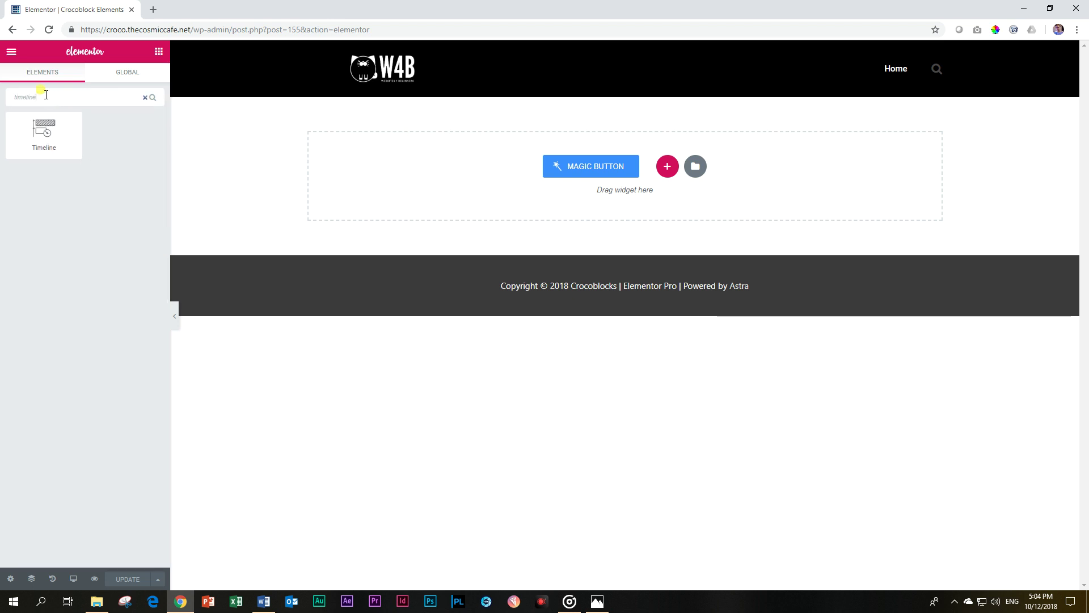
{"action": "left_click_drag", "start_coordinate": [60, 147], "coordinate": [623, 148]}
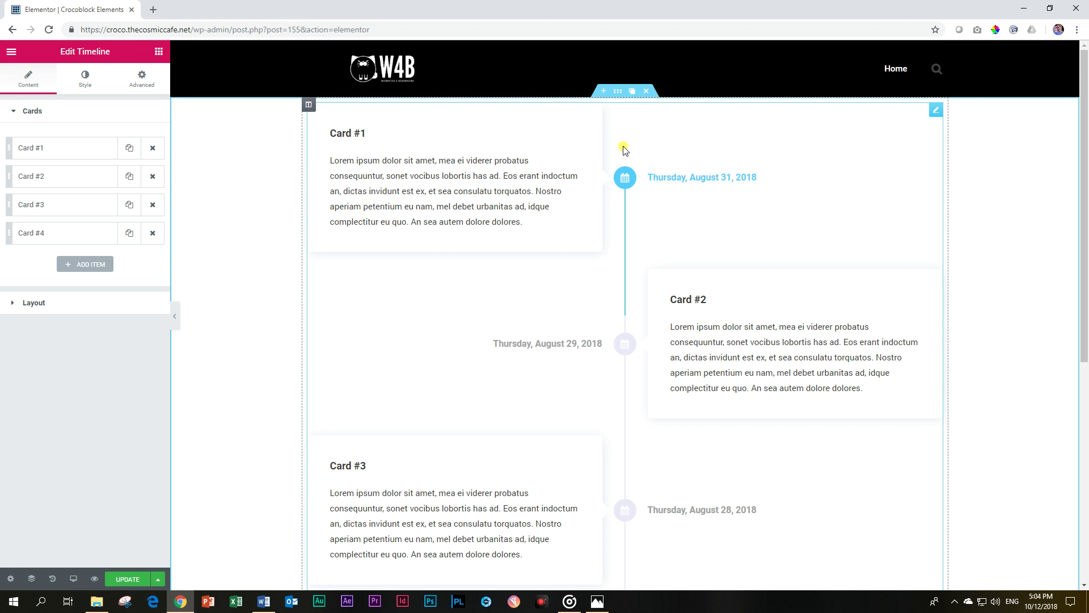
{"action": "scroll", "coordinate": [708, 188], "scroll_direction": "down", "scroll_amount": 4}
{"action": "scroll", "coordinate": [705, 189], "scroll_direction": "up", "scroll_amount": 4}
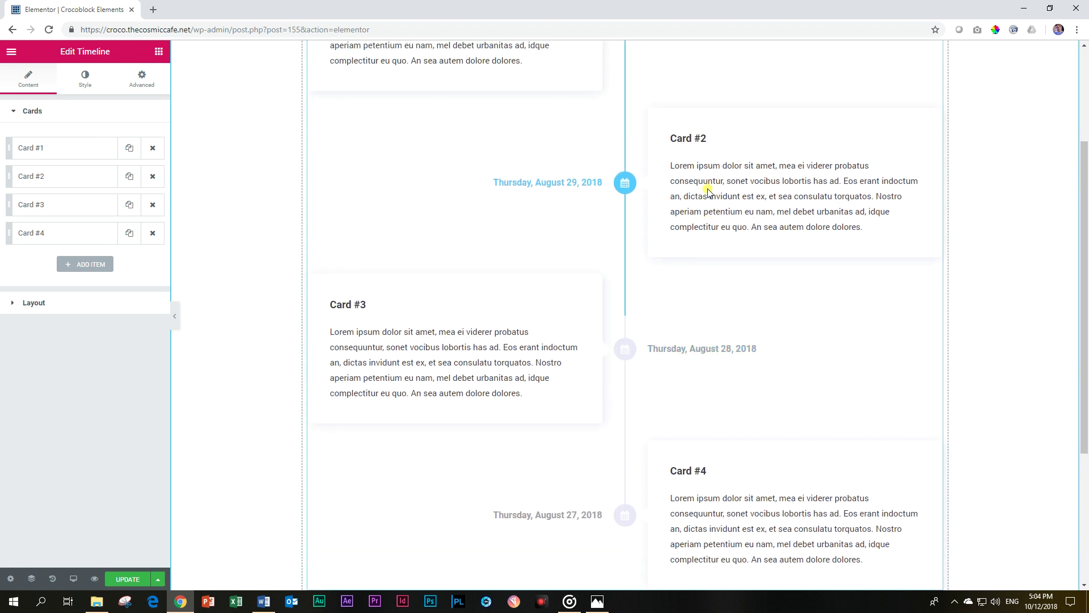
{"action": "scroll", "coordinate": [708, 192], "scroll_direction": "down", "scroll_amount": 5}
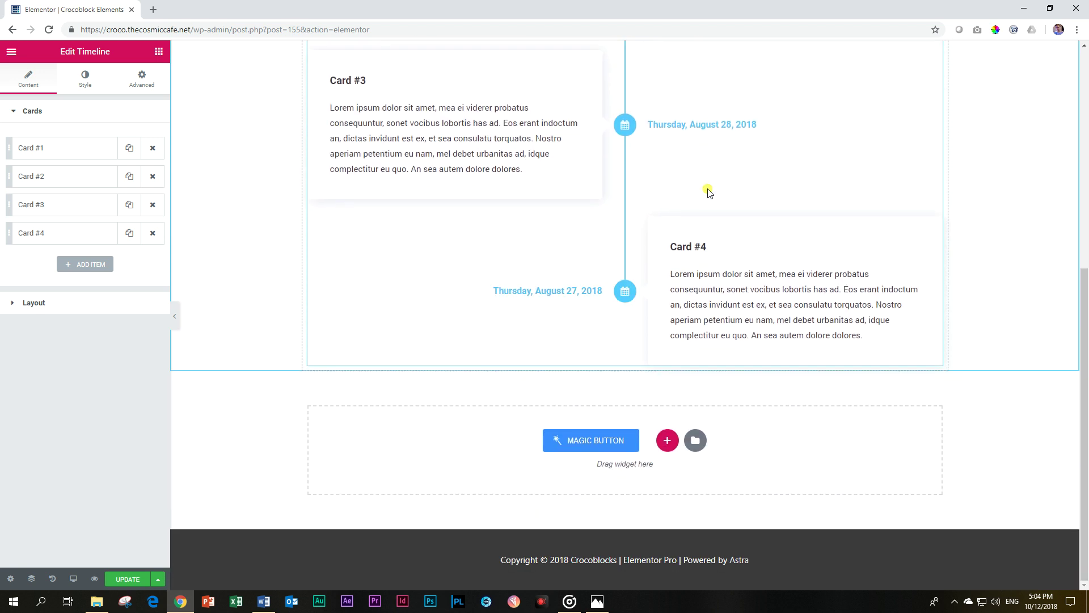
{"action": "scroll", "coordinate": [708, 194], "scroll_direction": "up", "scroll_amount": 5}
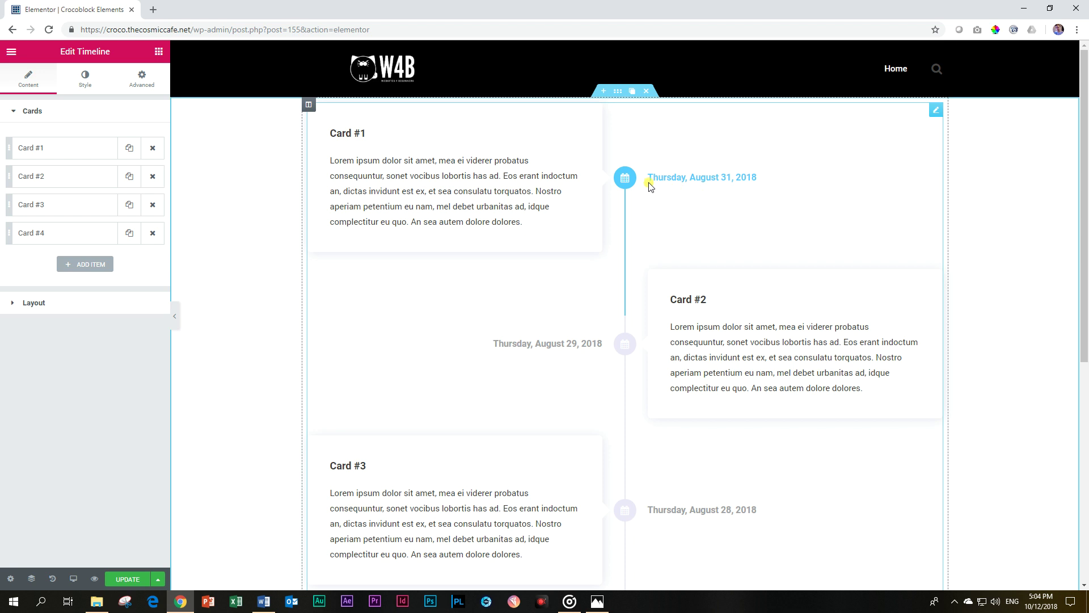
{"action": "scroll", "coordinate": [636, 187], "scroll_direction": "down", "scroll_amount": 5}
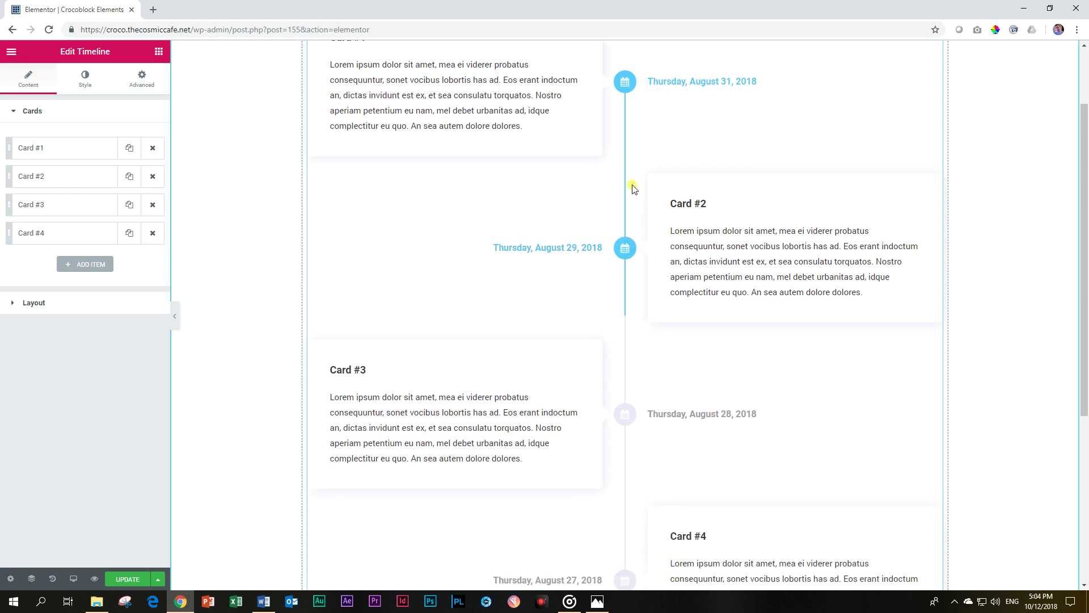
{"action": "scroll", "coordinate": [633, 190], "scroll_direction": "down", "scroll_amount": 2}
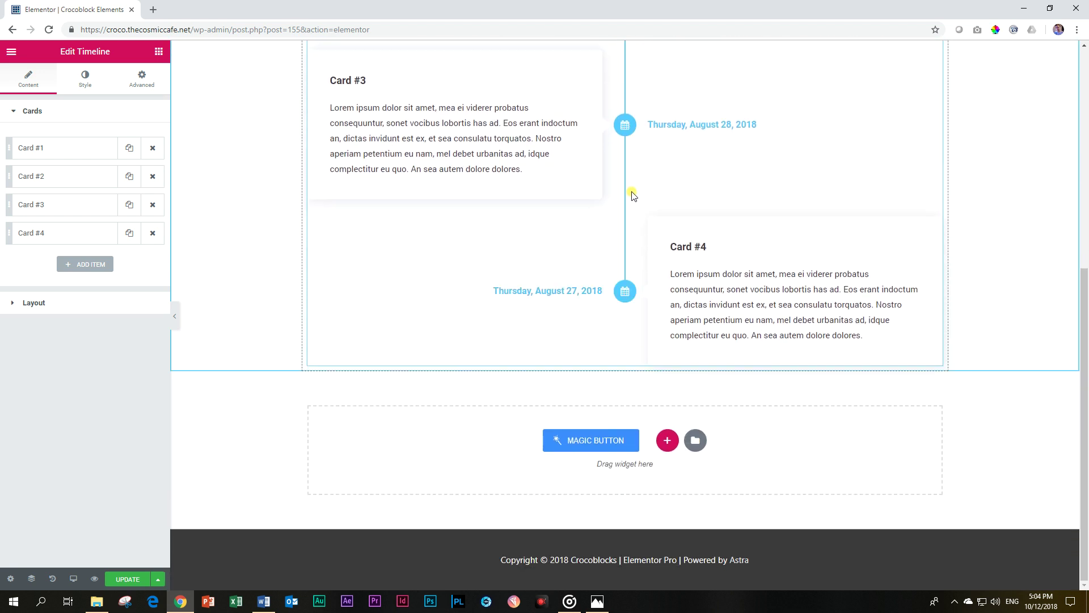
{"action": "scroll", "coordinate": [632, 193], "scroll_direction": "up", "scroll_amount": 3}
{"action": "scroll", "coordinate": [633, 195], "scroll_direction": "up", "scroll_amount": 3}
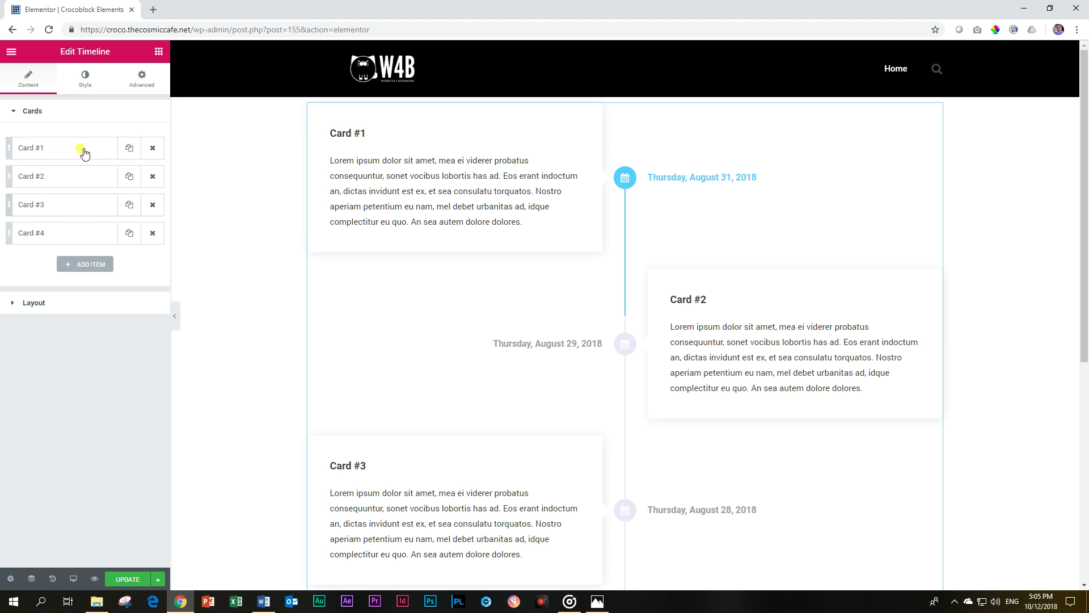
{"action": "left_click", "coordinate": [81, 150]}
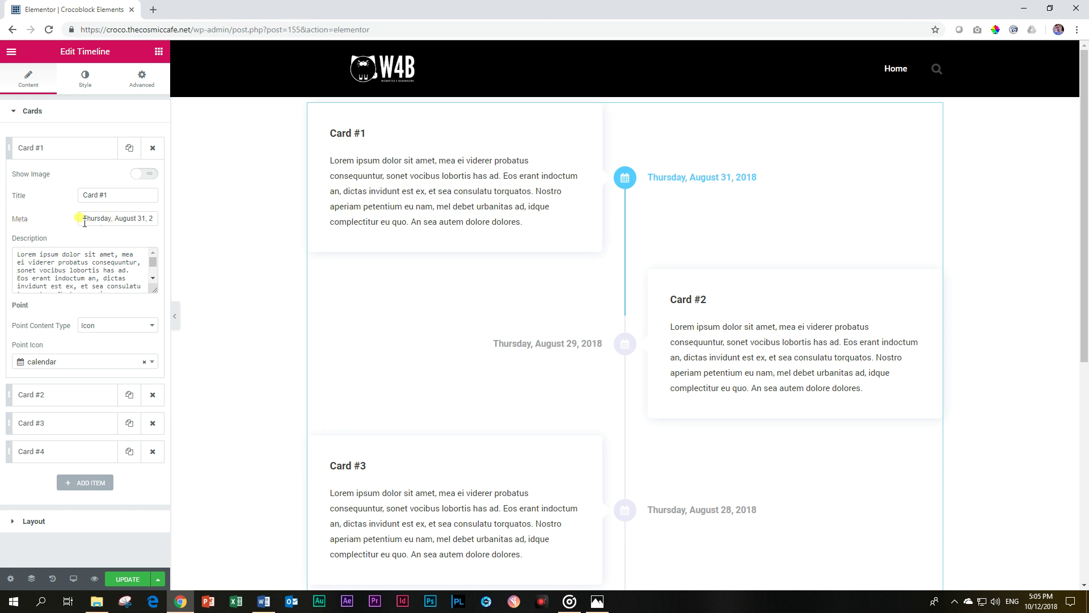
Replace Card #1's date meta text with 'Step 1:'
{"action": "left_click_drag", "start_coordinate": [80, 218], "coordinate": [152, 218]}
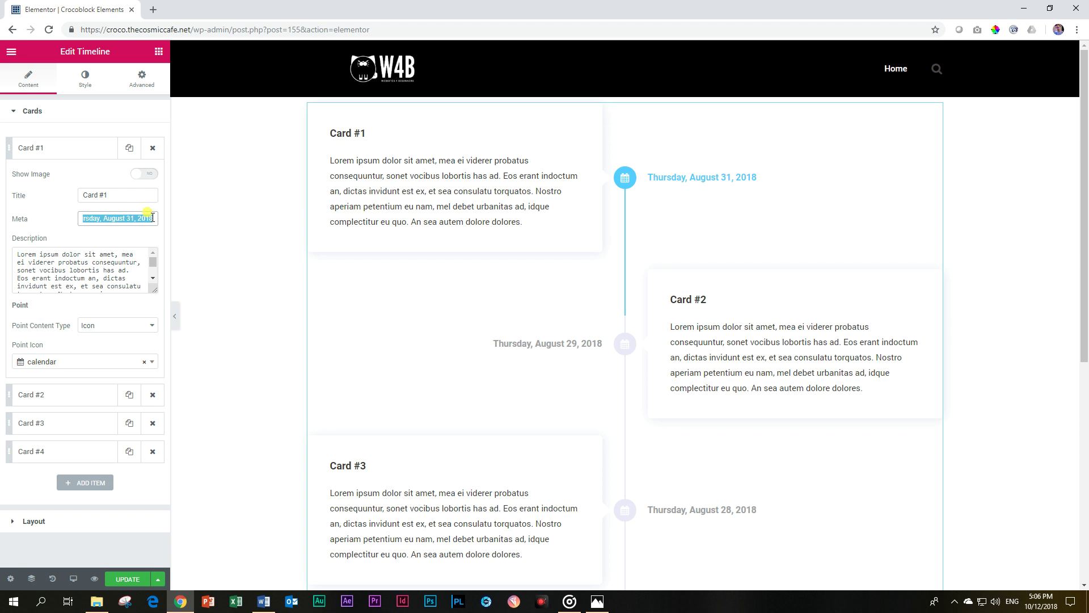
{"action": "type", "text": "St"}
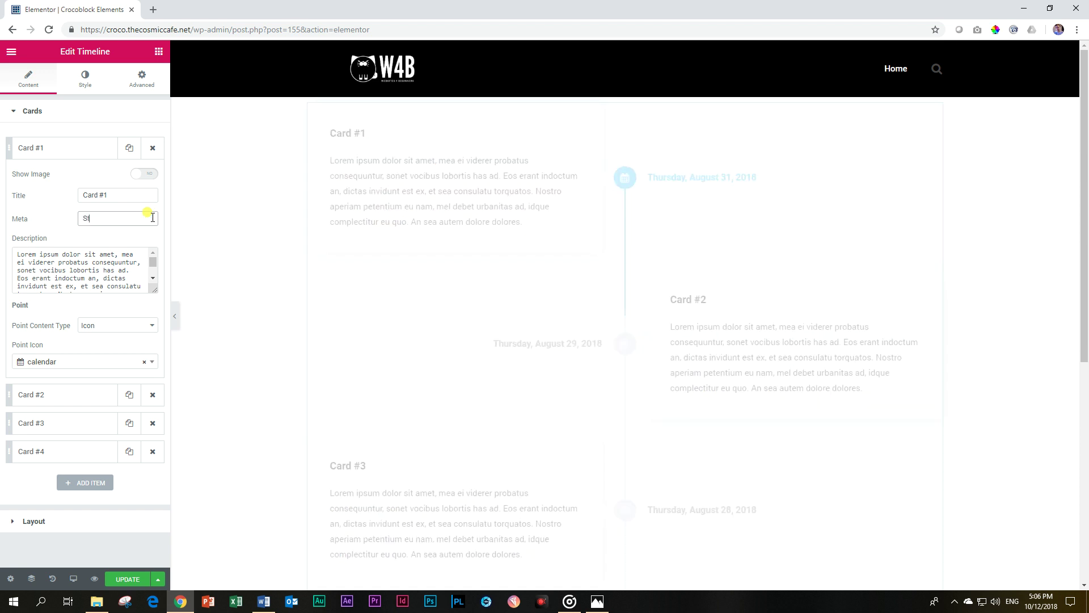
{"action": "type", "text": "ep 1: Depar"}
{"action": "key", "text": "BackSpace"}
{"action": "key", "text": "BackSpace"}
{"action": "key", "text": "BackSpace"}
{"action": "key", "text": "BackSpace"}
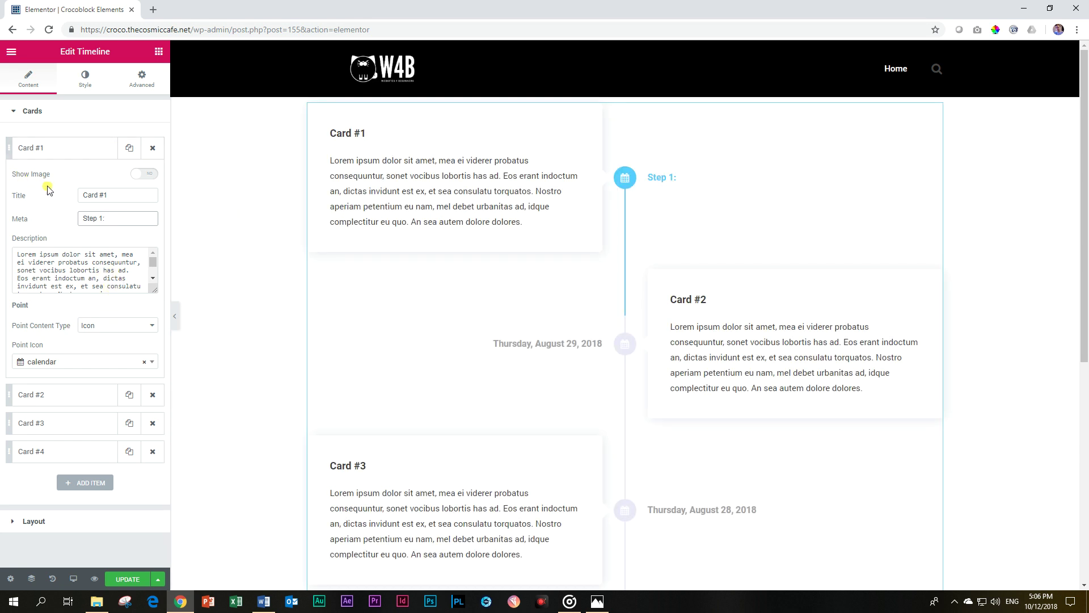
Enable Show Image on the first card and insert the Table Mountain harbour photo
{"action": "left_click", "coordinate": [143, 176]}
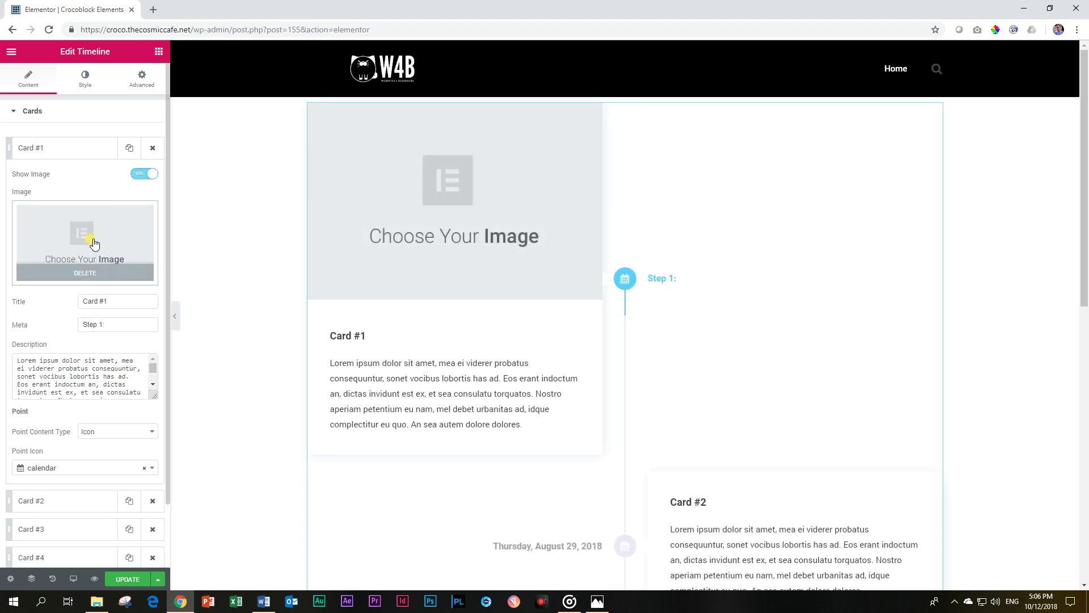
{"action": "left_click", "coordinate": [95, 244]}
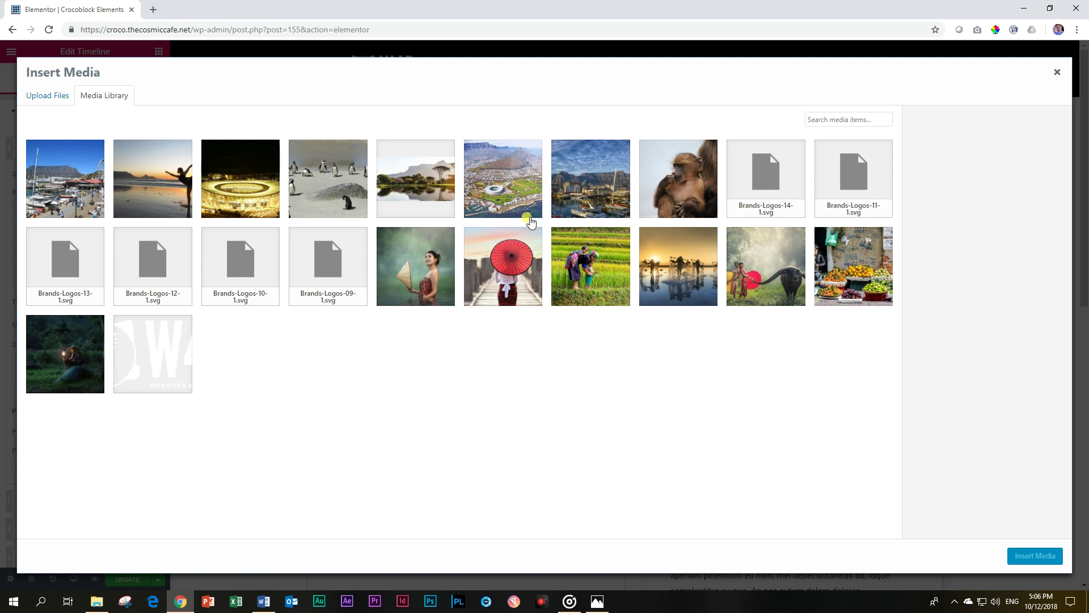
{"action": "left_click", "coordinate": [585, 192]}
{"action": "left_click", "coordinate": [1024, 556]}
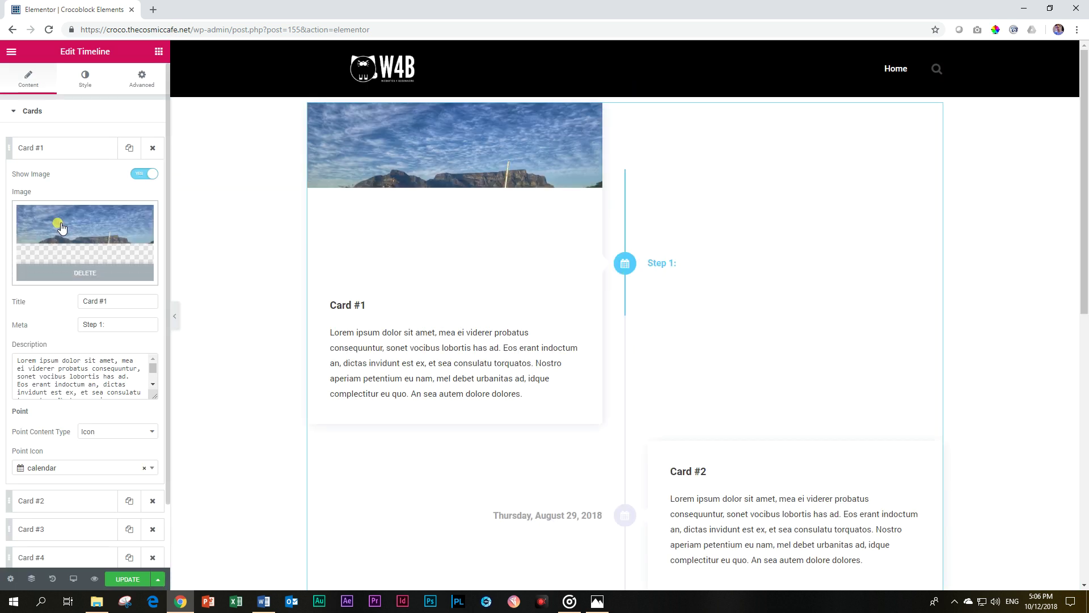
Complete the meta as 'Step 1: Departure Fictoria Waterfrotn' and retitle the card 'Begin our Journey'
{"action": "left_click", "coordinate": [124, 300]}
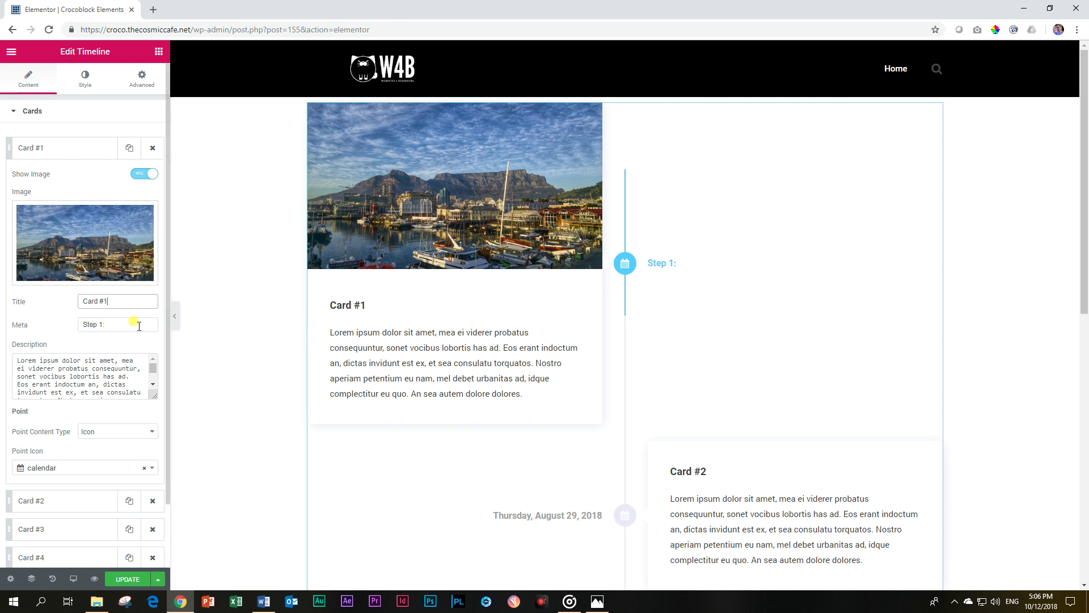
{"action": "left_click", "coordinate": [139, 325]}
{"action": "type", "text": "Departure"}
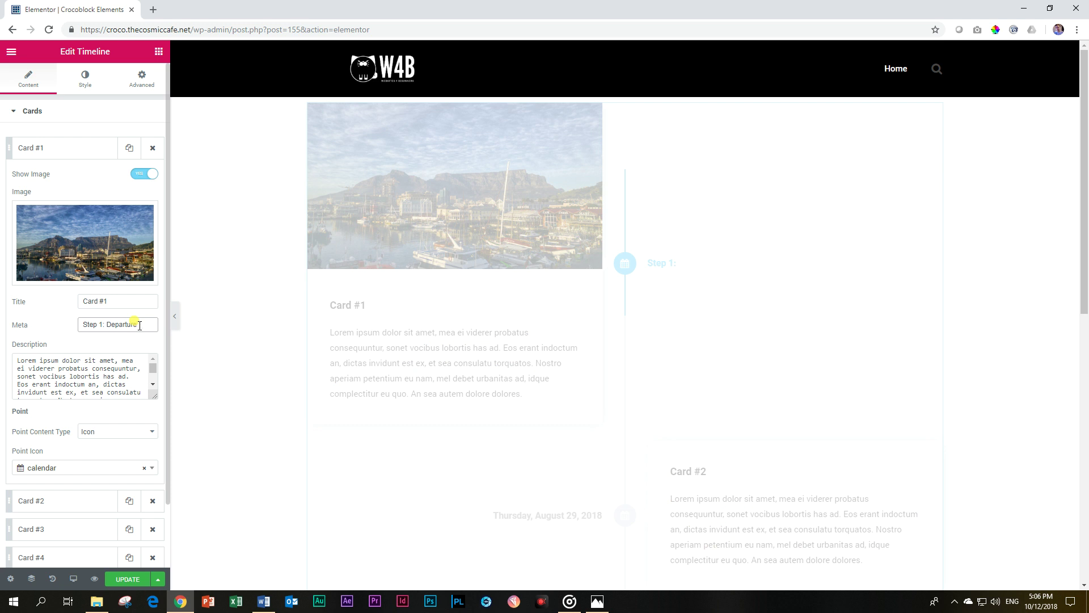
{"action": "type", "text": " Fictoria Waterfrotn"}
{"action": "left_click", "coordinate": [100, 301]}
{"action": "left_click_drag", "start_coordinate": [99, 300], "coordinate": [51, 294]}
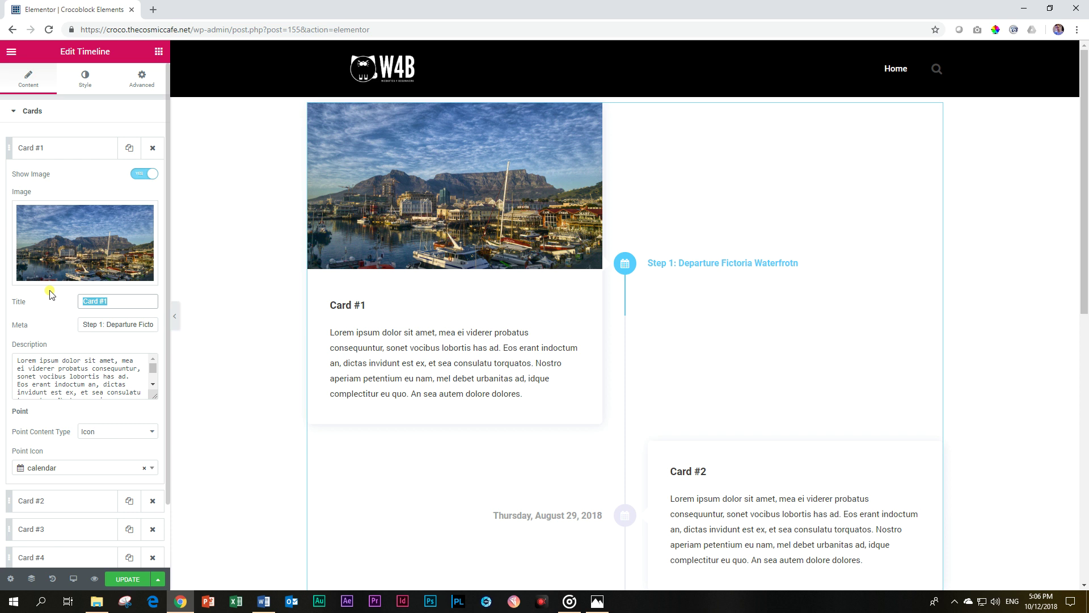
{"action": "type", "text": "Begin our Journey"}
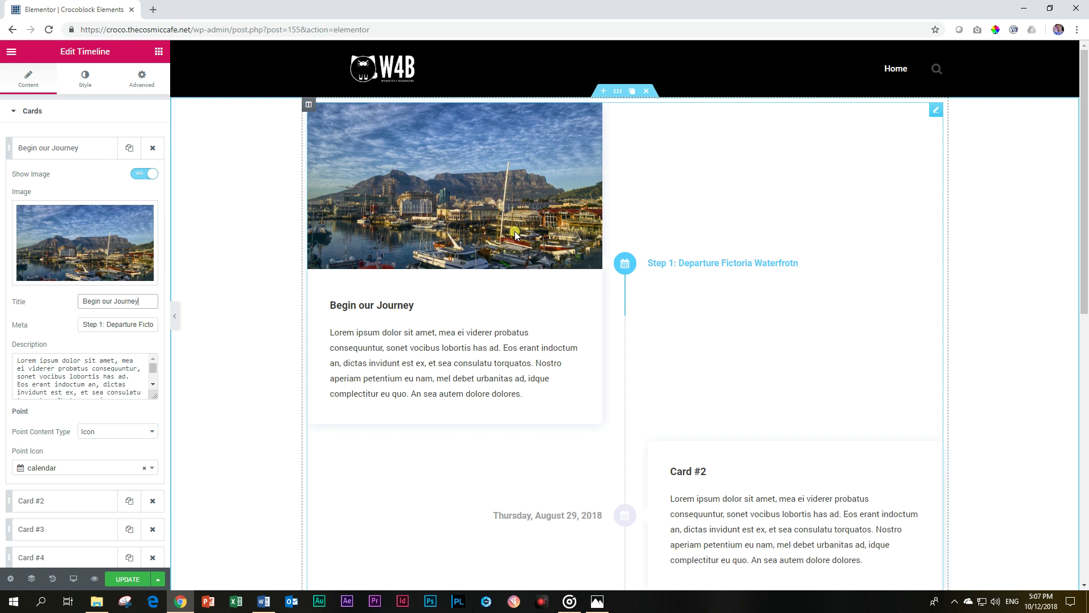
Enable Show Image on the second card and insert the Cape Town harbour photo
{"action": "left_click", "coordinate": [34, 148]}
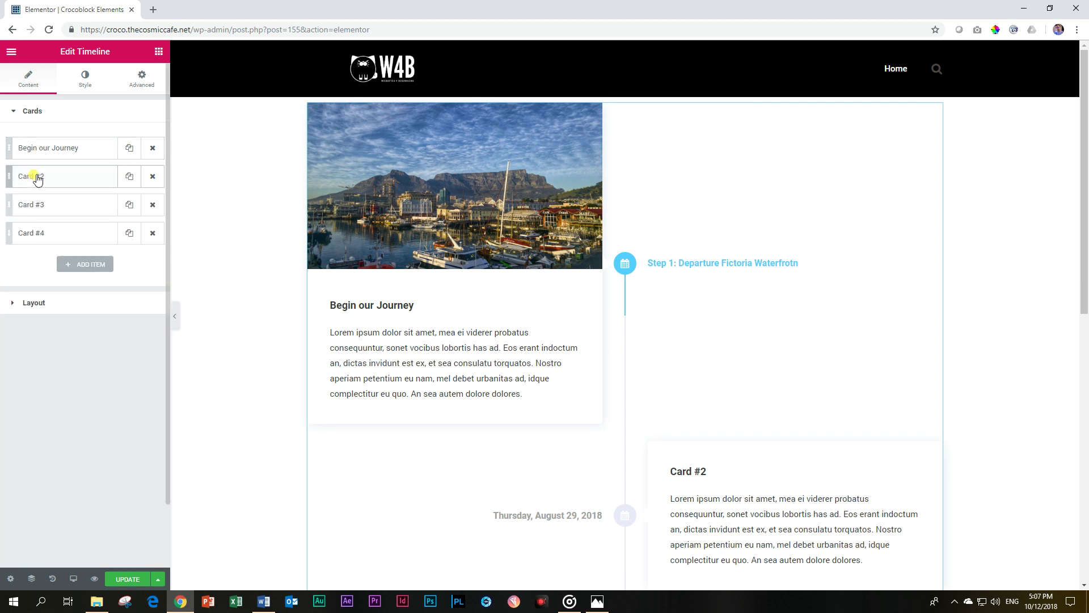
{"action": "left_click", "coordinate": [37, 178]}
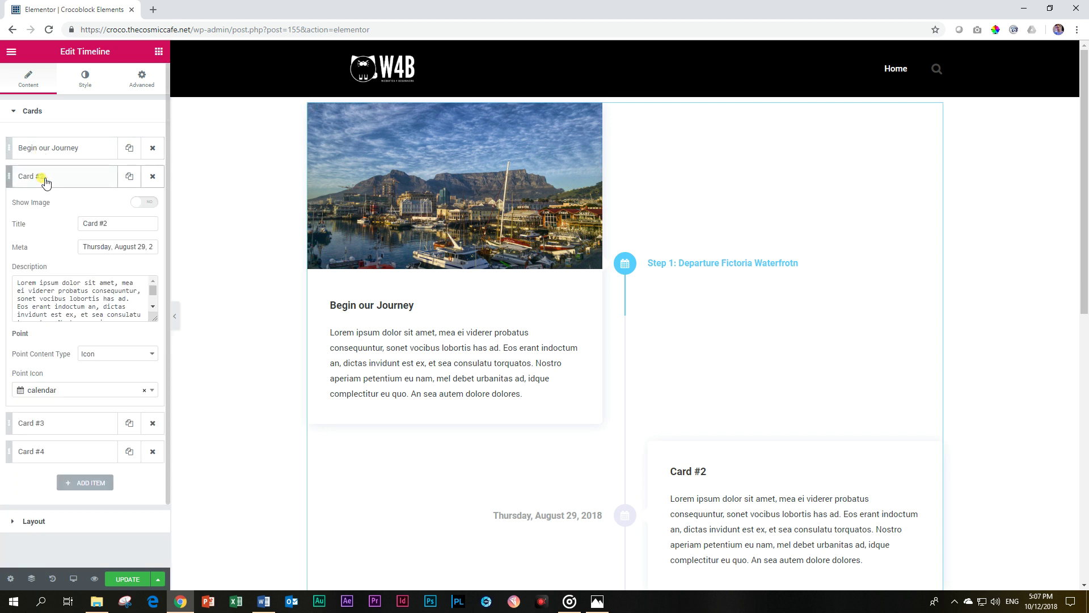
{"action": "left_click", "coordinate": [145, 203]}
{"action": "left_click", "coordinate": [90, 275]}
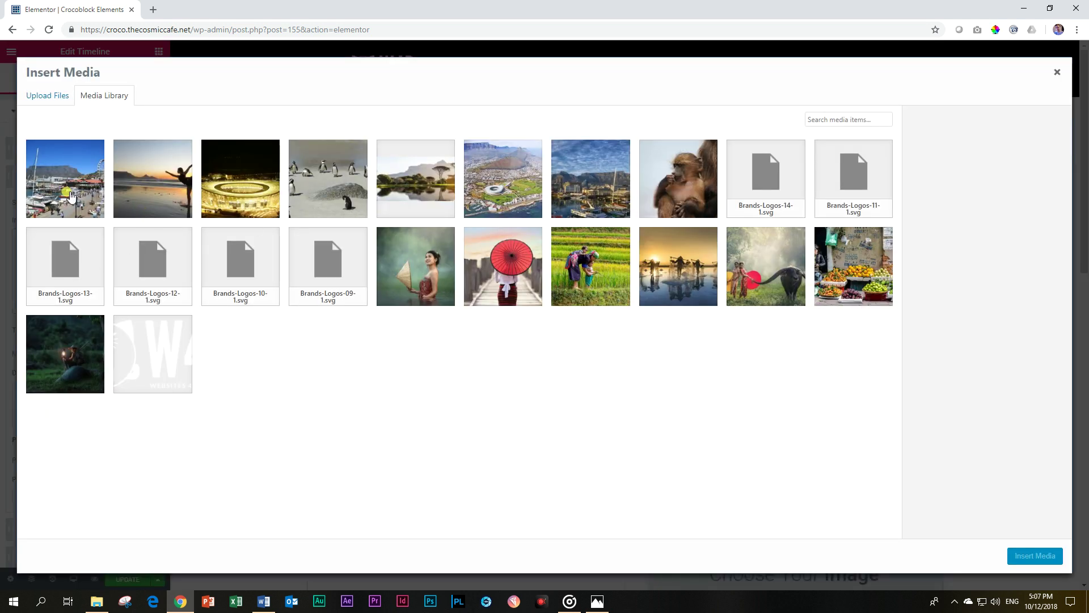
{"action": "left_click", "coordinate": [71, 196]}
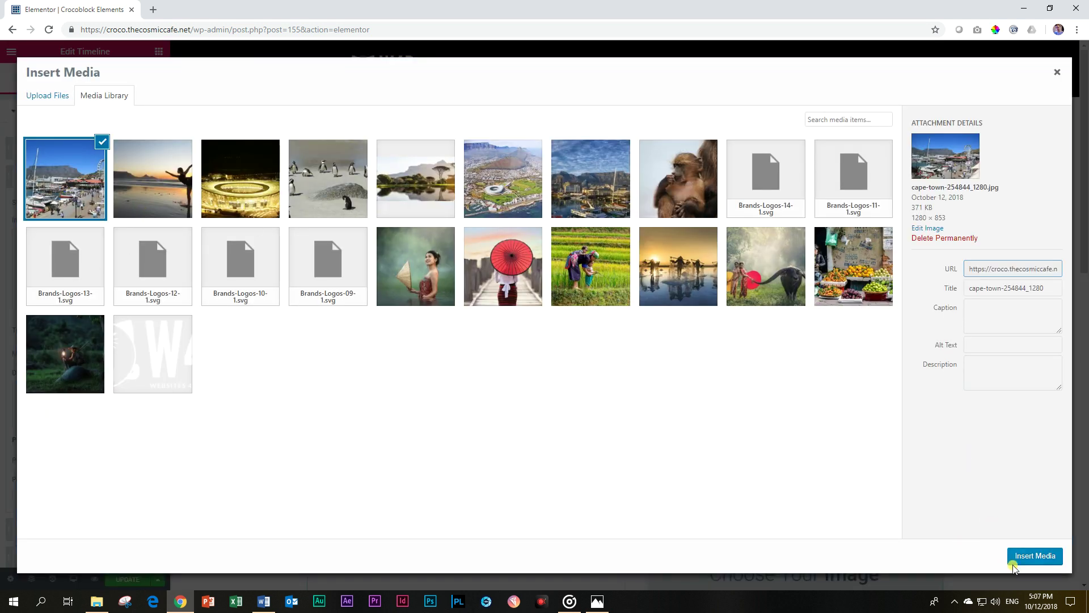
{"action": "left_click", "coordinate": [1027, 554]}
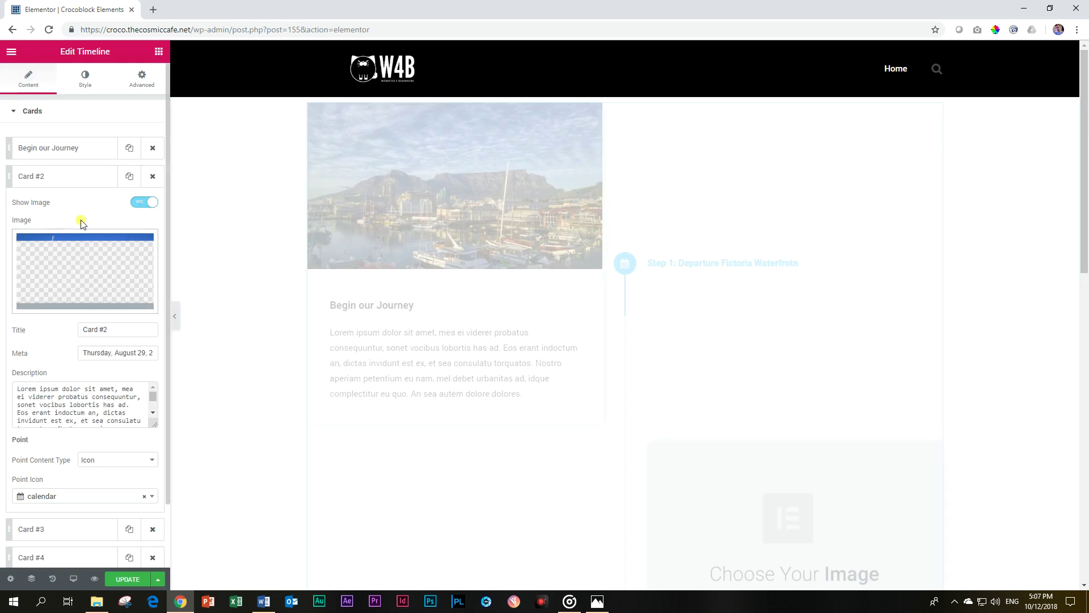
Set the second card's meta to 'Step 2: Tour of Waterfront' and title to 'Waterfront Shops'
{"action": "left_click_drag", "start_coordinate": [81, 353], "coordinate": [200, 359]}
{"action": "type", "text": "Step 2:"}
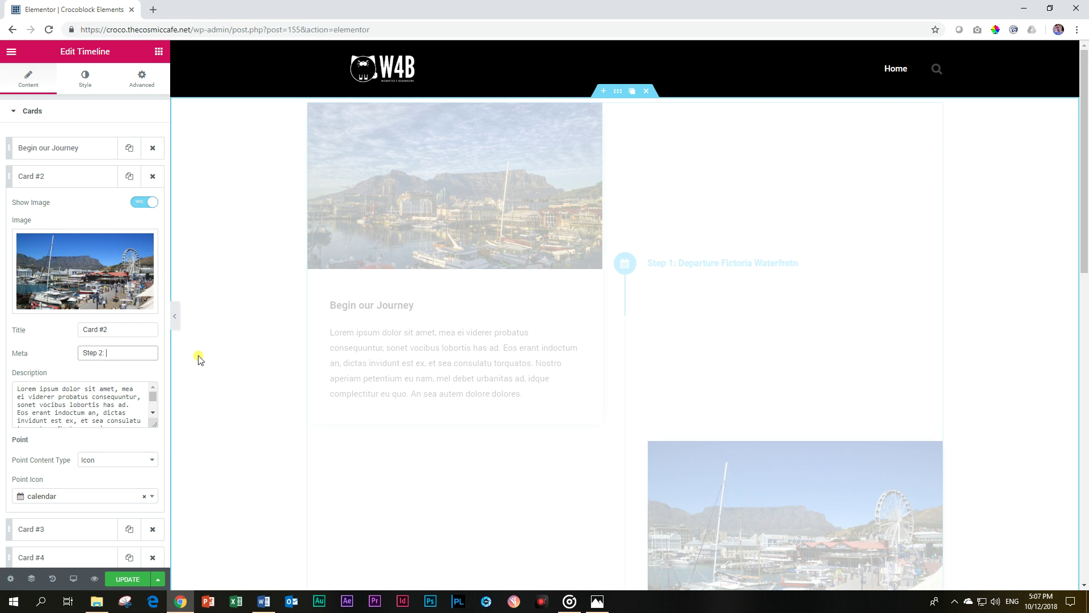
{"action": "type", "text": " Tour of Waterfront"}
{"action": "key", "text": "shift+Tab"}
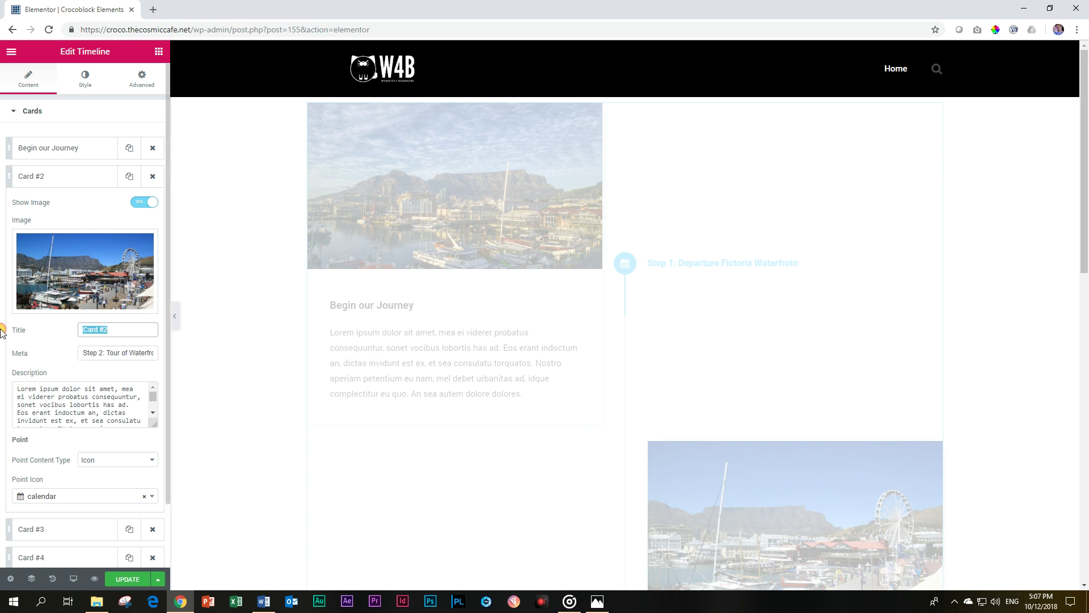
{"action": "type", "text": "Wta"}
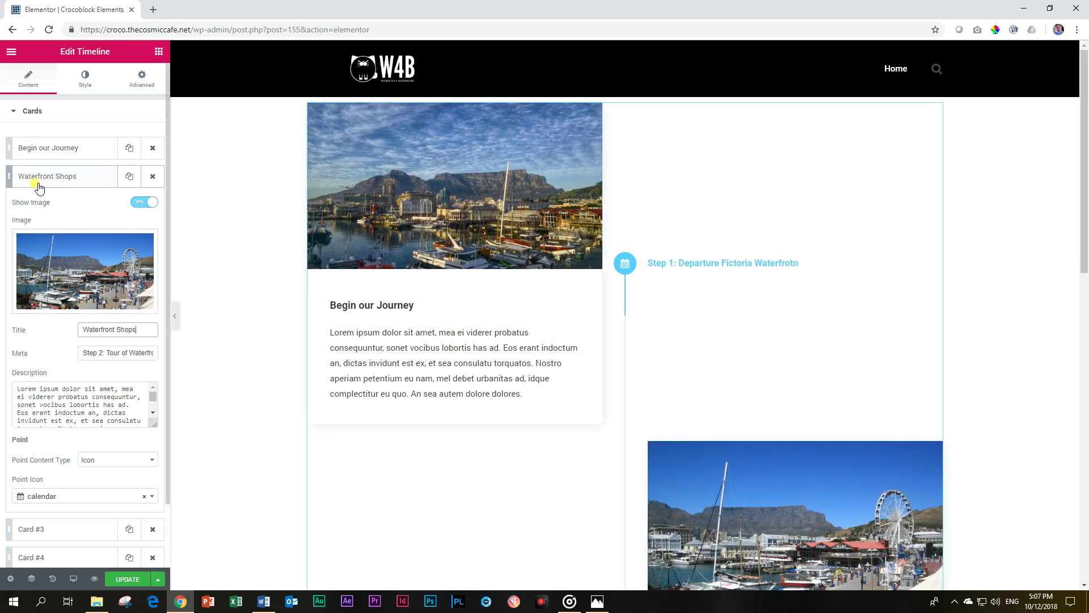
{"action": "scroll", "coordinate": [445, 323], "scroll_direction": "down", "scroll_amount": 5}
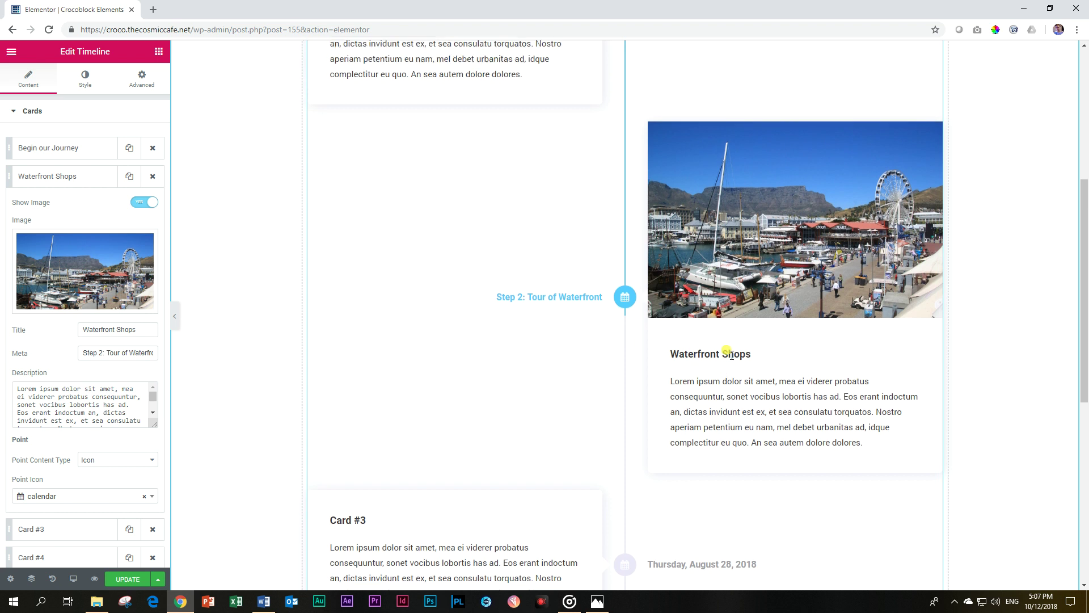
{"action": "scroll", "coordinate": [732, 355], "scroll_direction": "up", "scroll_amount": 1}
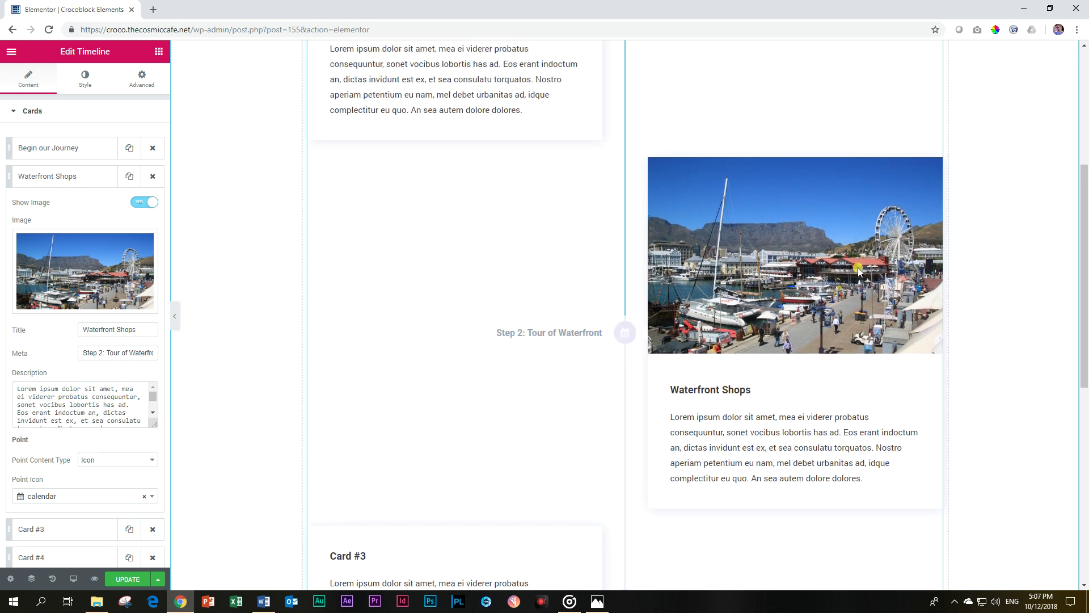
{"action": "scroll", "coordinate": [596, 317], "scroll_direction": "down", "scroll_amount": 2}
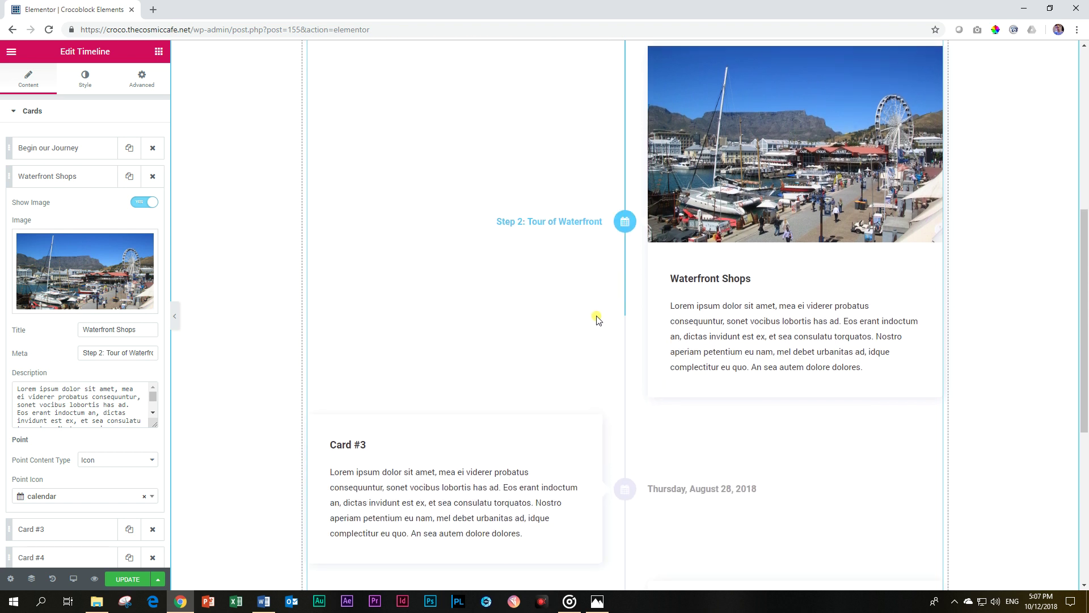
{"action": "scroll", "coordinate": [597, 312], "scroll_direction": "up", "scroll_amount": 2}
{"action": "scroll", "coordinate": [598, 309], "scroll_direction": "down", "scroll_amount": 1}
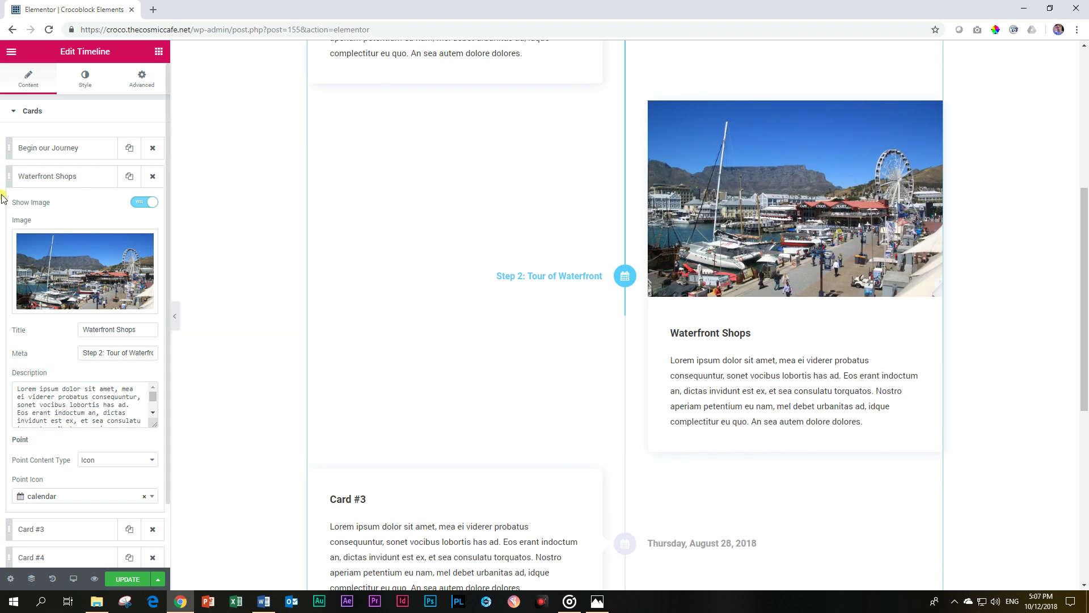
{"action": "left_click", "coordinate": [52, 177]}
Enable Show Image on Card #3 and insert the lakeside panorama photo
{"action": "left_click", "coordinate": [38, 206]}
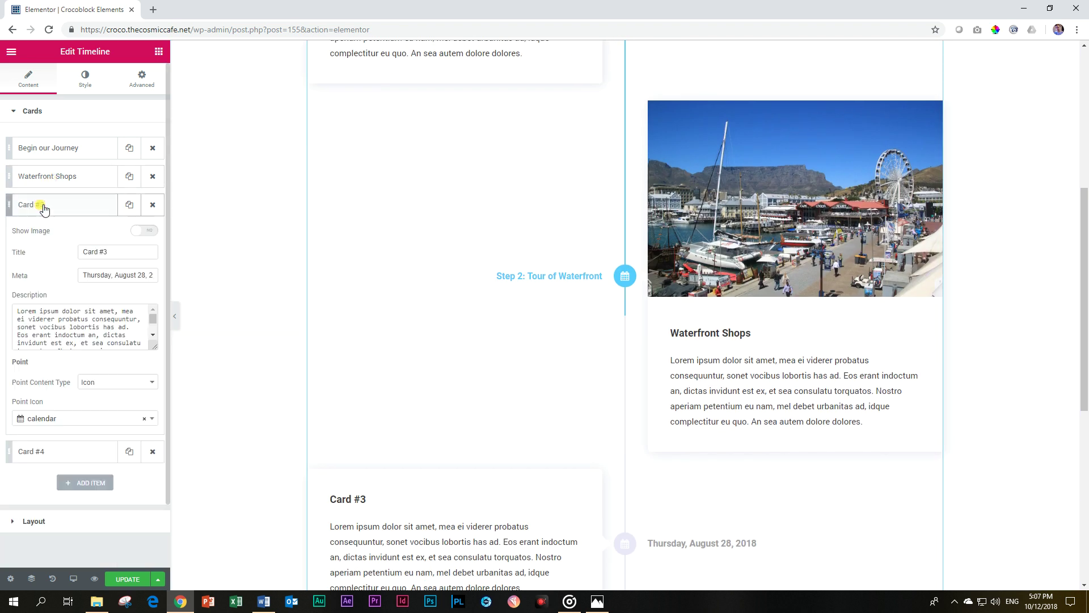
{"action": "left_click", "coordinate": [137, 230]}
{"action": "left_click", "coordinate": [61, 289]}
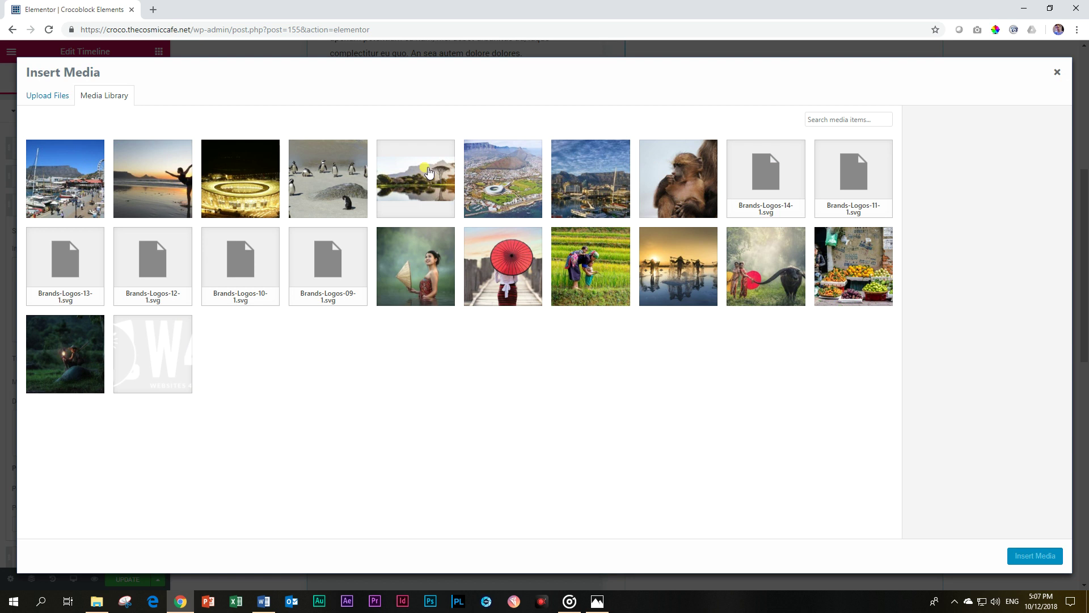
{"action": "left_click", "coordinate": [425, 170]}
{"action": "left_click", "coordinate": [1046, 556]}
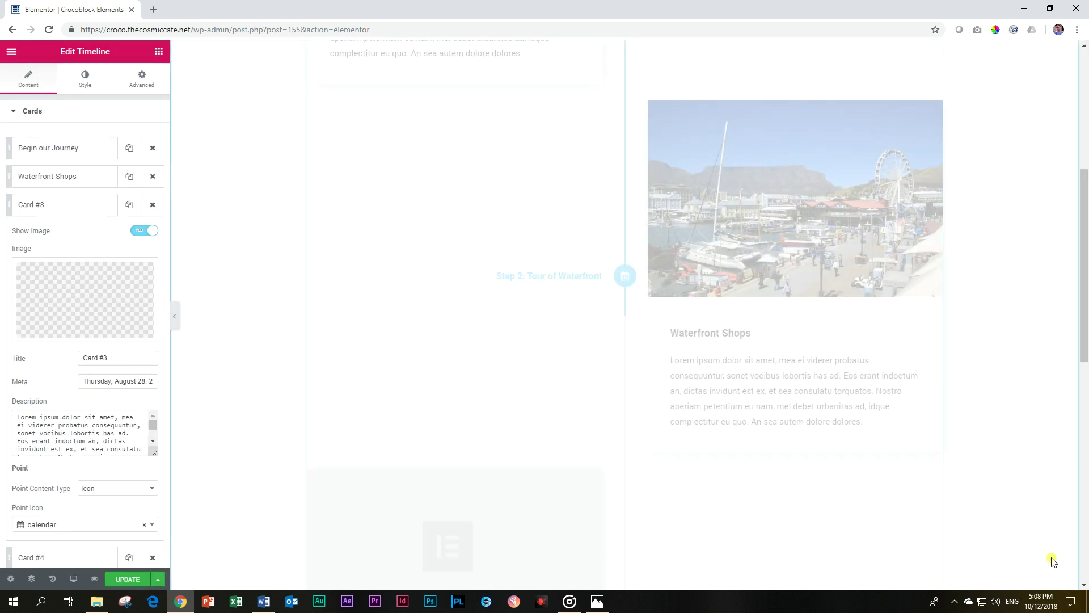
Title the third card 'We've got Money' and set its meta to 'Step 3: Gorgeous Golf Estate'
{"action": "left_click", "coordinate": [26, 357]}
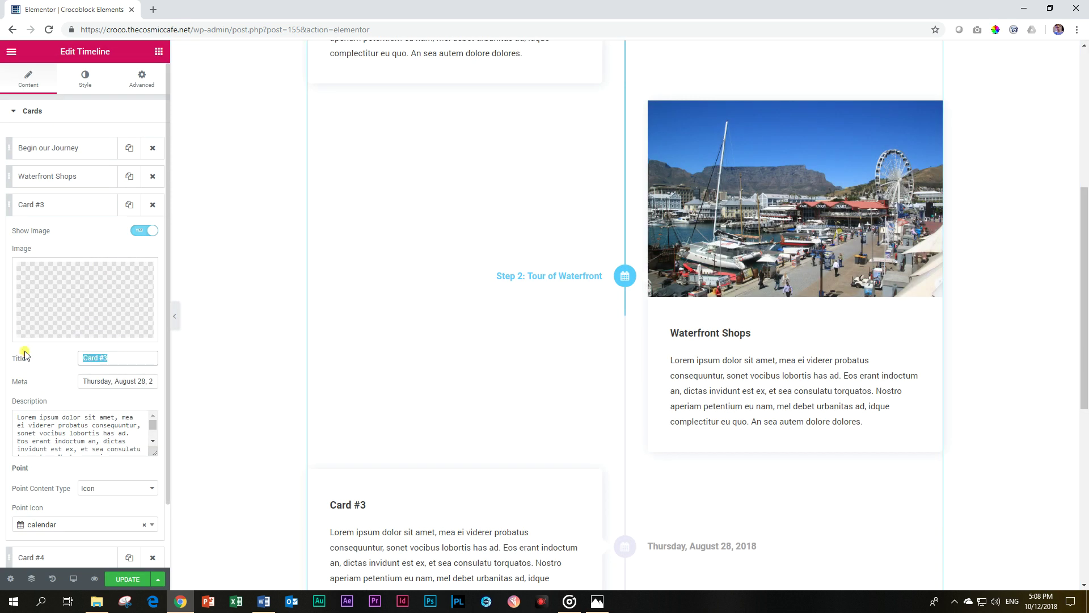
{"action": "scroll", "coordinate": [376, 371], "scroll_direction": "down", "scroll_amount": 3}
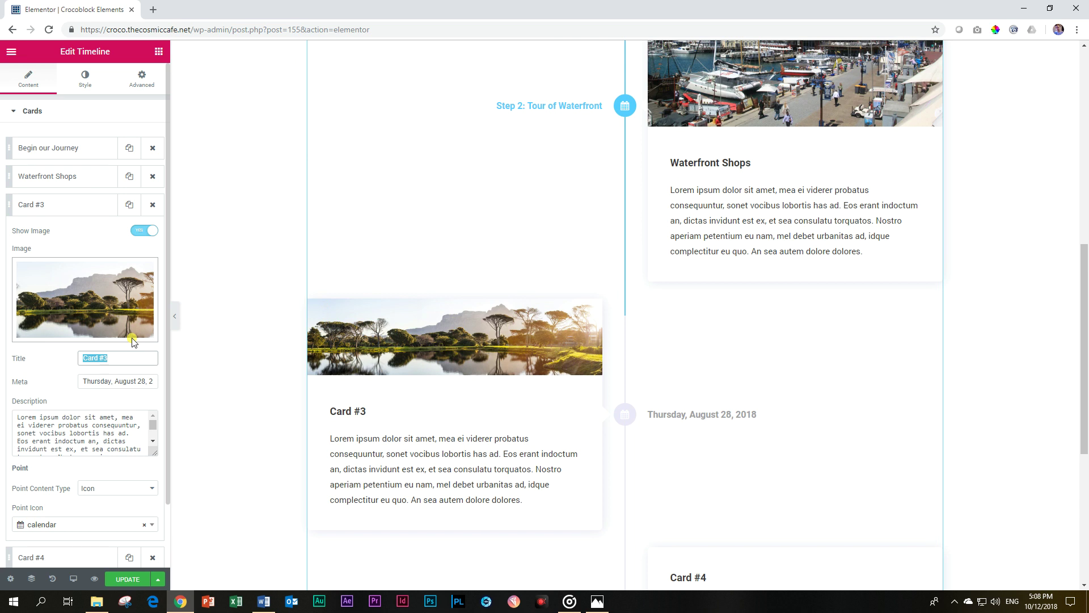
{"action": "type", "text": "We've got Money"}
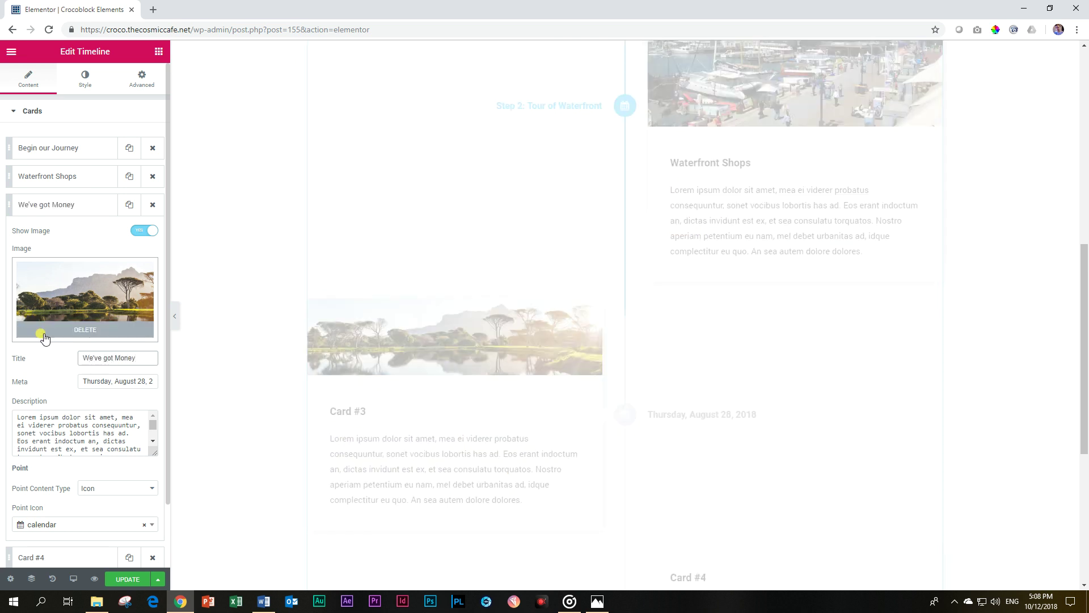
{"action": "left_click", "coordinate": [95, 376]}
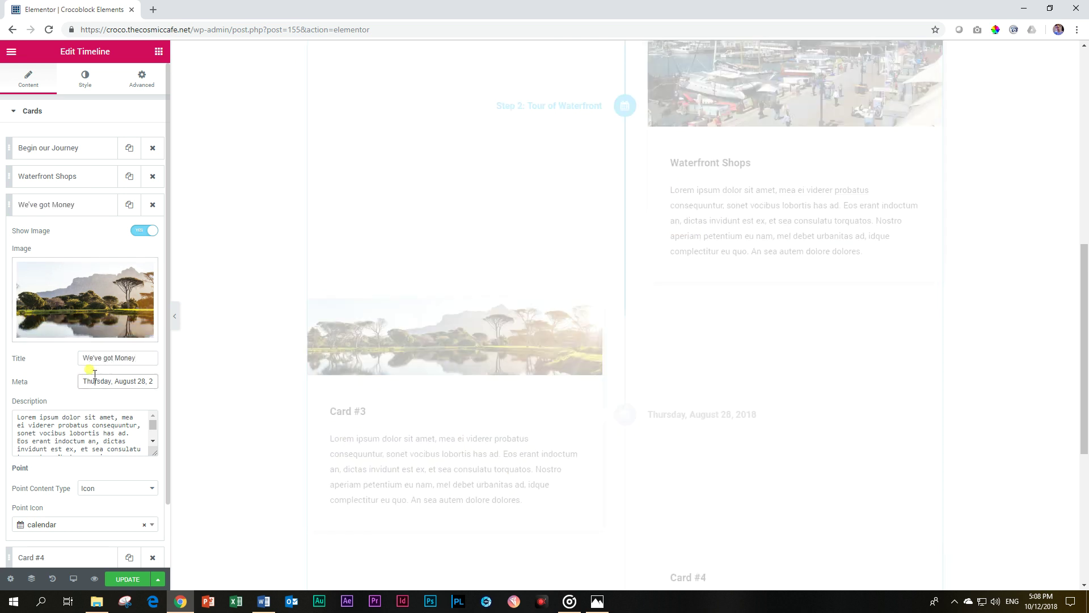
{"action": "key", "text": "ctrl+a"}
{"action": "type", "text": "Str"}
{"action": "type", "text": "Estate"}
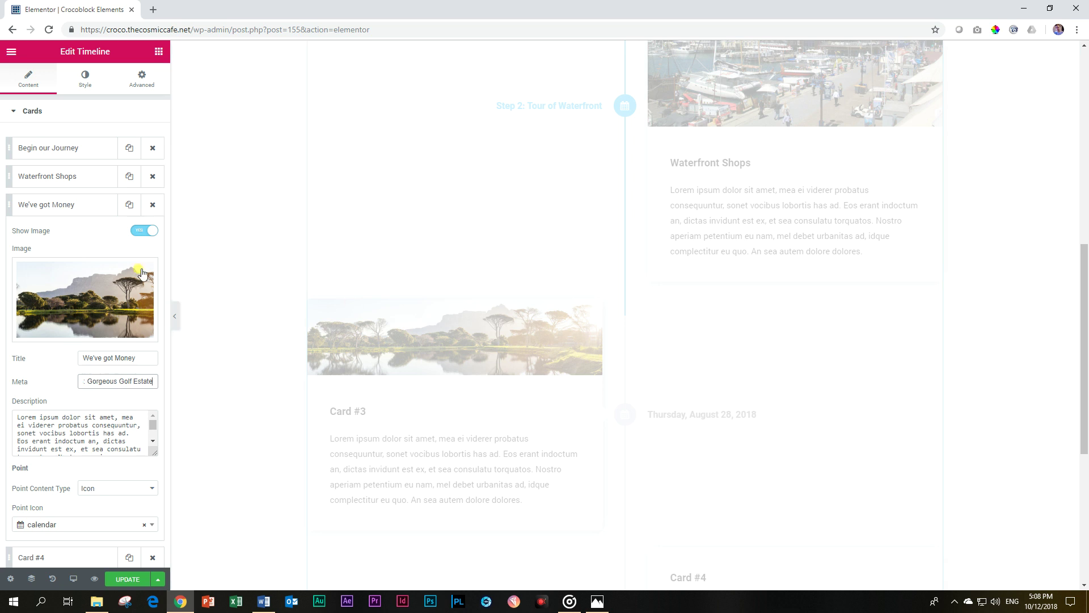
{"action": "left_click", "coordinate": [85, 206]}
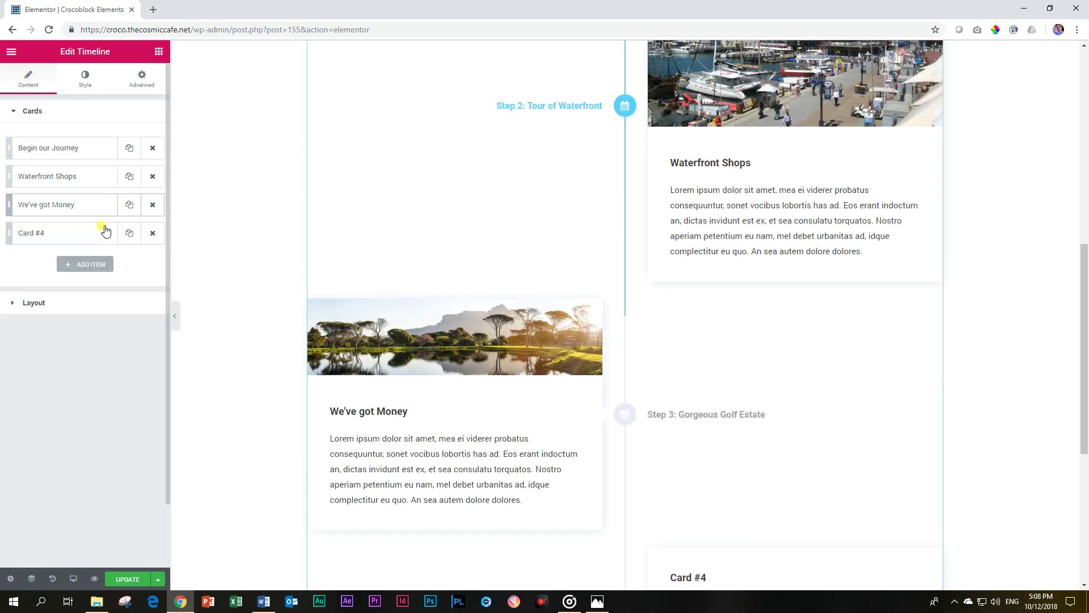
Enable Show Image on Card #4 and insert the baboon photo
{"action": "left_click", "coordinate": [90, 233]}
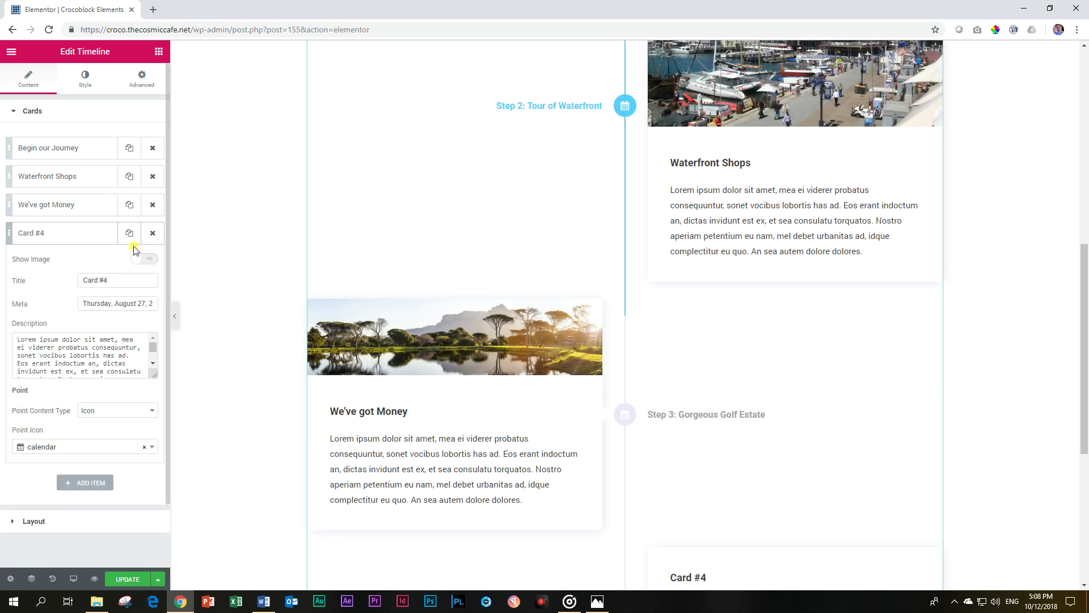
{"action": "scroll", "coordinate": [481, 262], "scroll_direction": "down", "scroll_amount": 3}
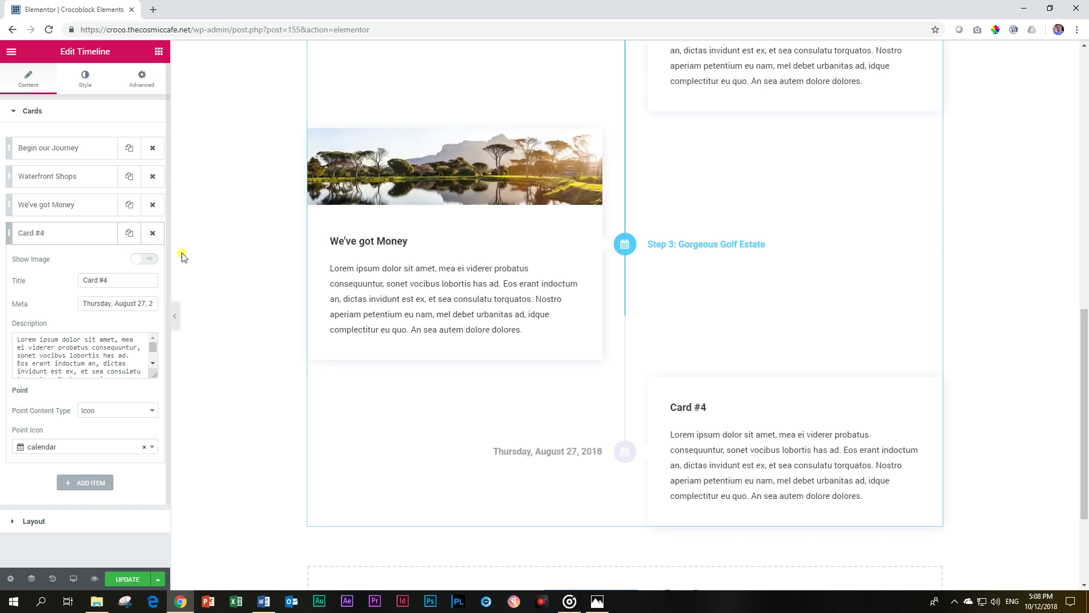
{"action": "left_click", "coordinate": [145, 259]}
{"action": "left_click", "coordinate": [89, 328]}
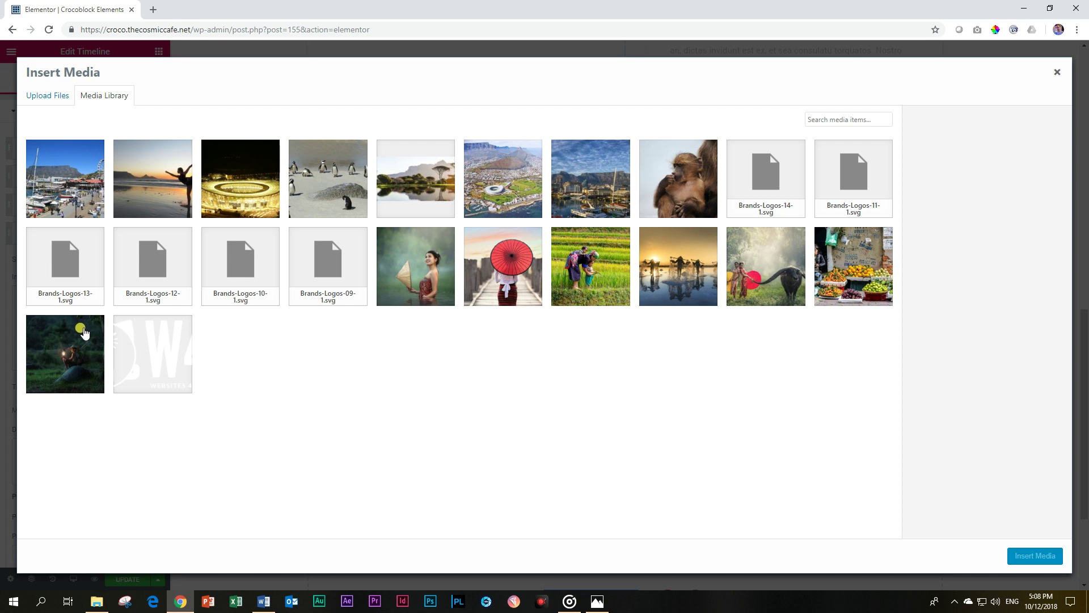
{"action": "left_click", "coordinate": [656, 188]}
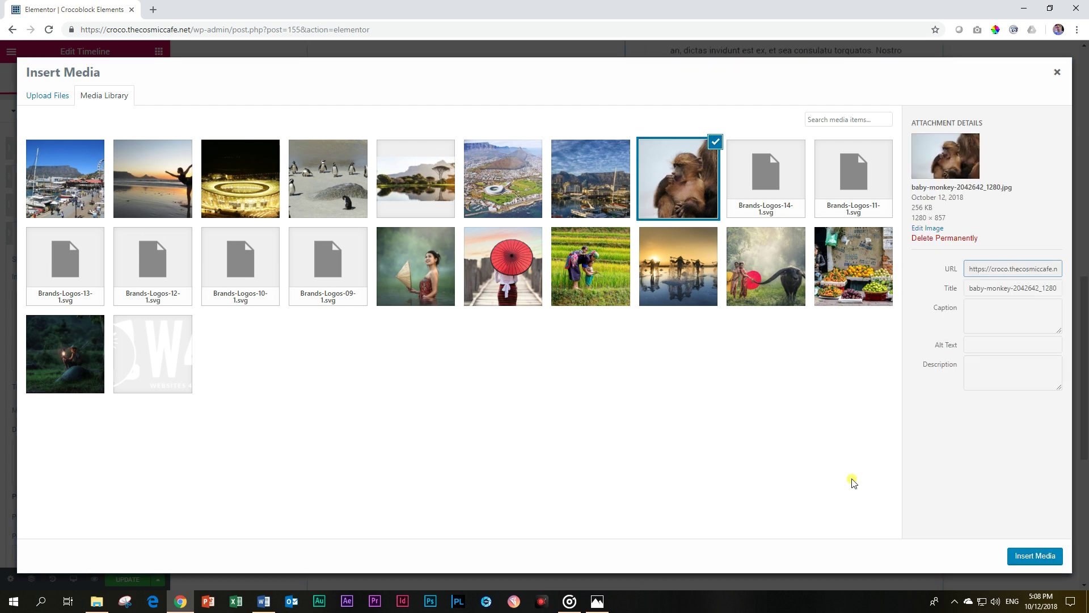
{"action": "left_click", "coordinate": [1035, 556]}
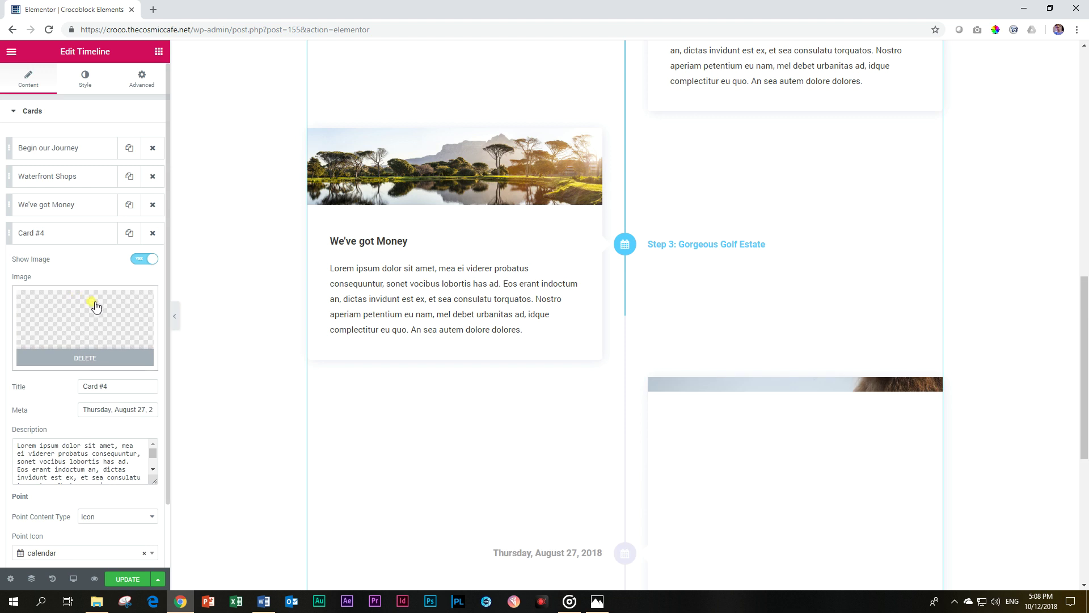
Title the fourth card 'Baboons' and set its meta to 'Step 4: Table Mountain'
{"action": "scroll", "coordinate": [88, 311], "scroll_direction": "down", "scroll_amount": 1}
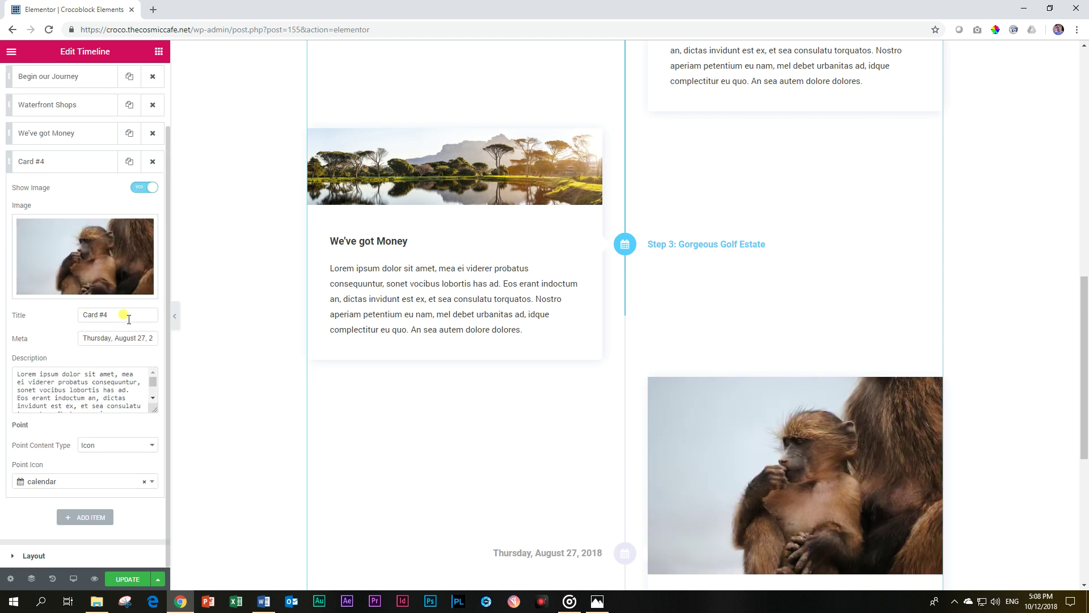
{"action": "left_click_drag", "start_coordinate": [126, 316], "coordinate": [55, 316]}
{"action": "type", "text": "Baboons"}
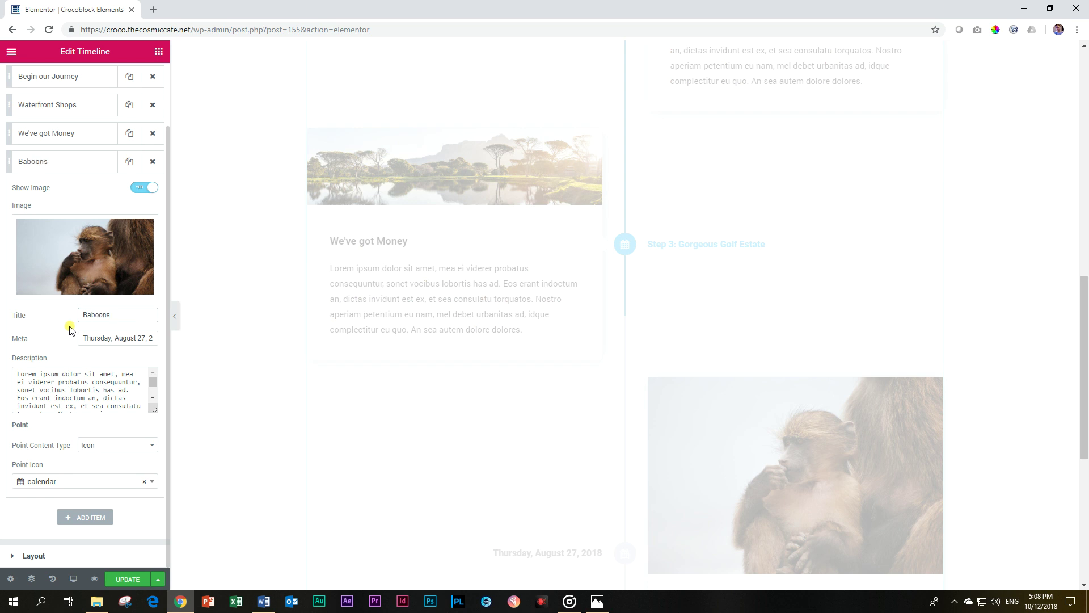
{"action": "left_click", "coordinate": [85, 338]}
{"action": "key", "text": "ctrl+a"}
{"action": "type", "text": "S"}
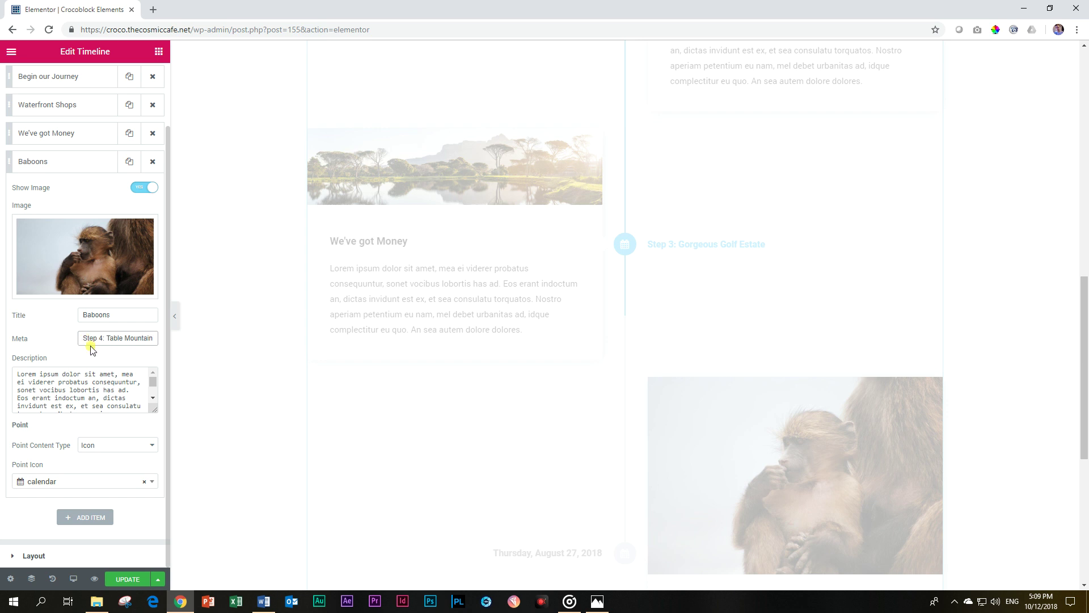
Add a fifth card to the timeline, removing the accidental sixth item
{"action": "left_click", "coordinate": [36, 165]}
{"action": "left_click", "coordinate": [106, 193]}
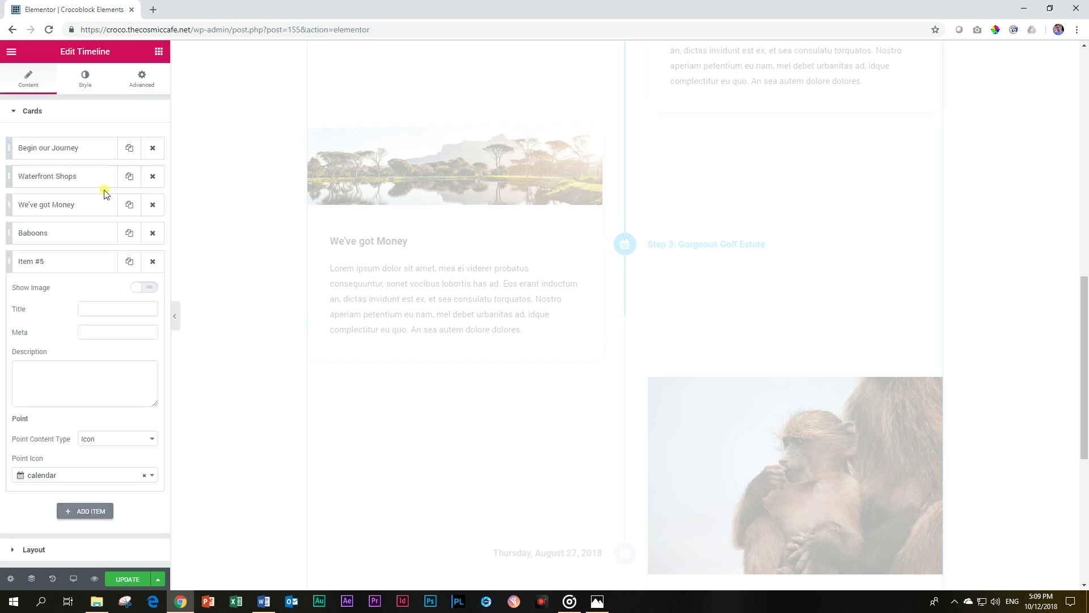
{"action": "left_click", "coordinate": [72, 262]}
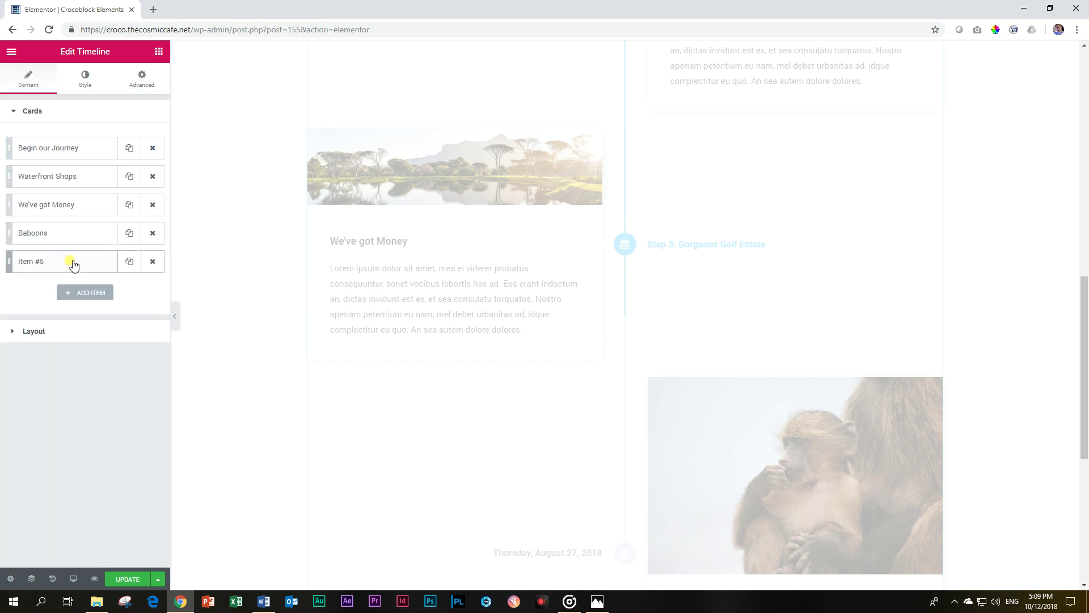
{"action": "left_click", "coordinate": [72, 292]}
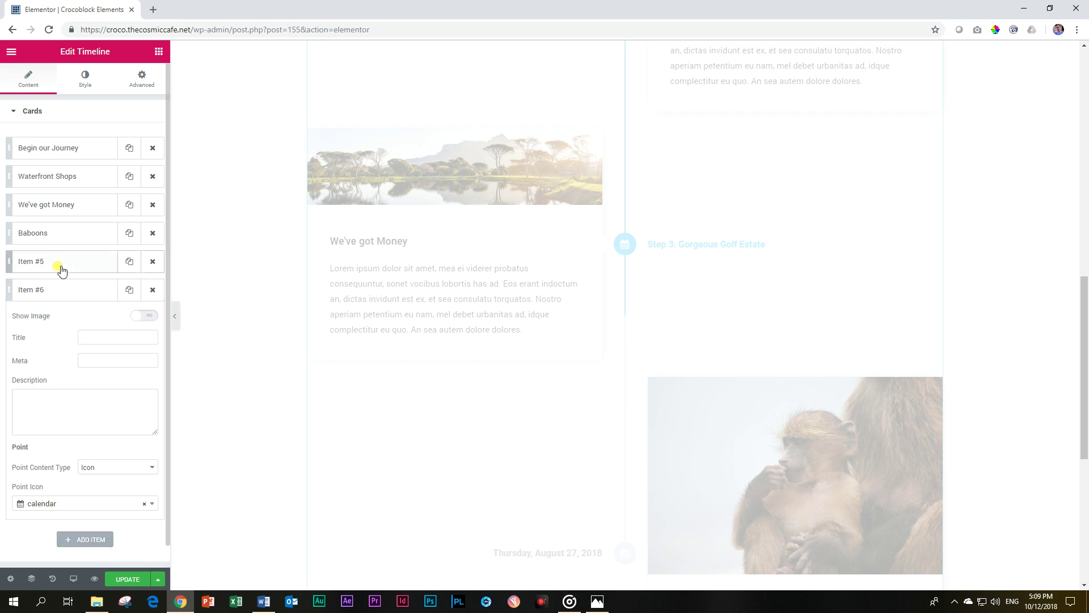
{"action": "left_click", "coordinate": [152, 292]}
{"action": "left_click", "coordinate": [77, 264]}
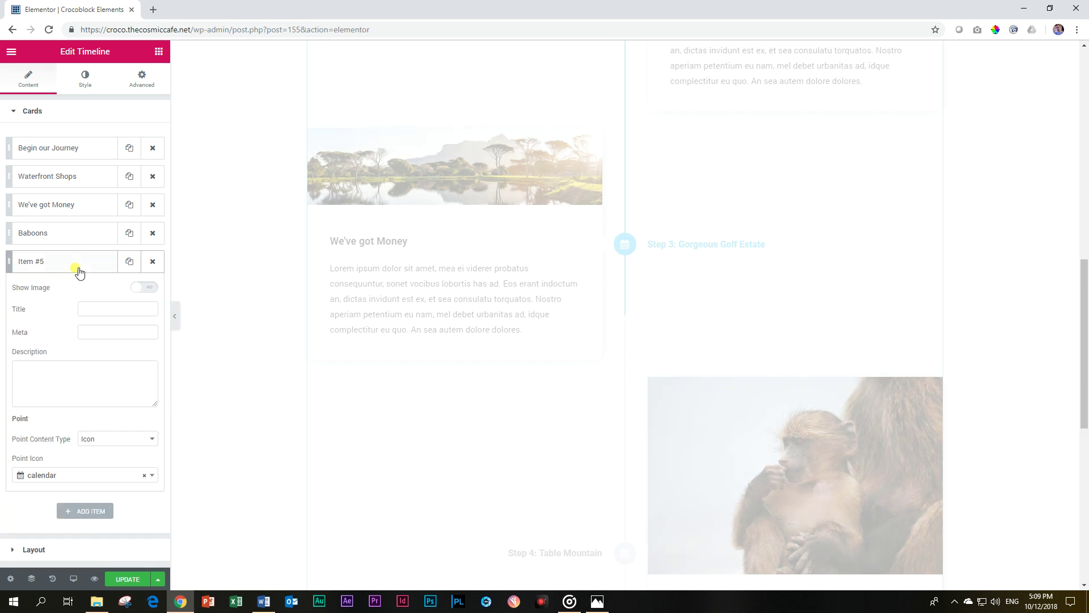
Enable Show Image on Item #5 and insert the penguin photo
{"action": "left_click", "coordinate": [144, 288]}
{"action": "scroll", "coordinate": [417, 336], "scroll_direction": "down", "scroll_amount": 6}
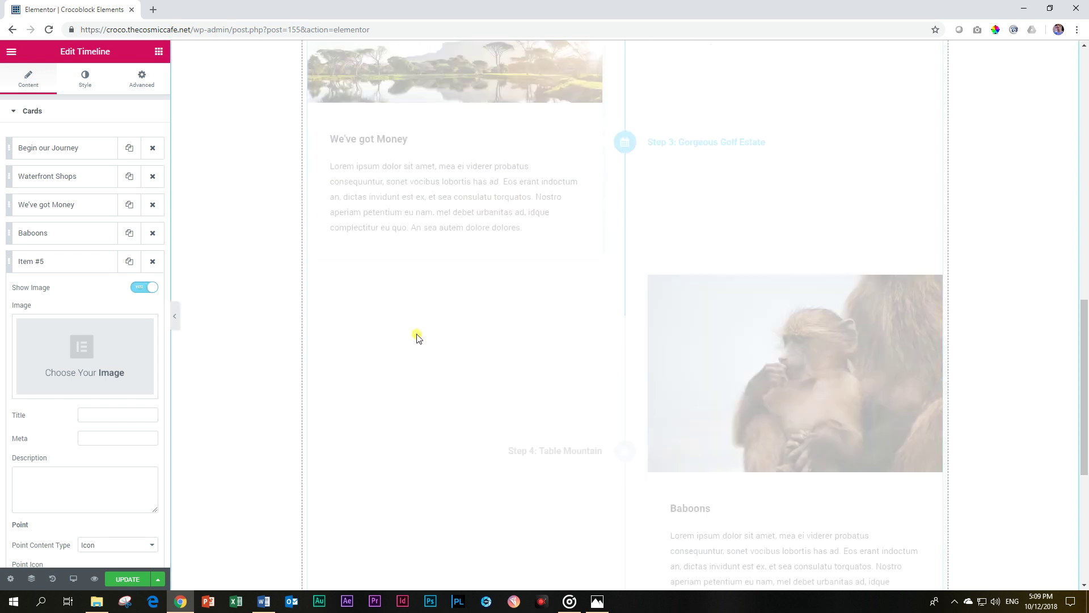
{"action": "left_click", "coordinate": [95, 345]}
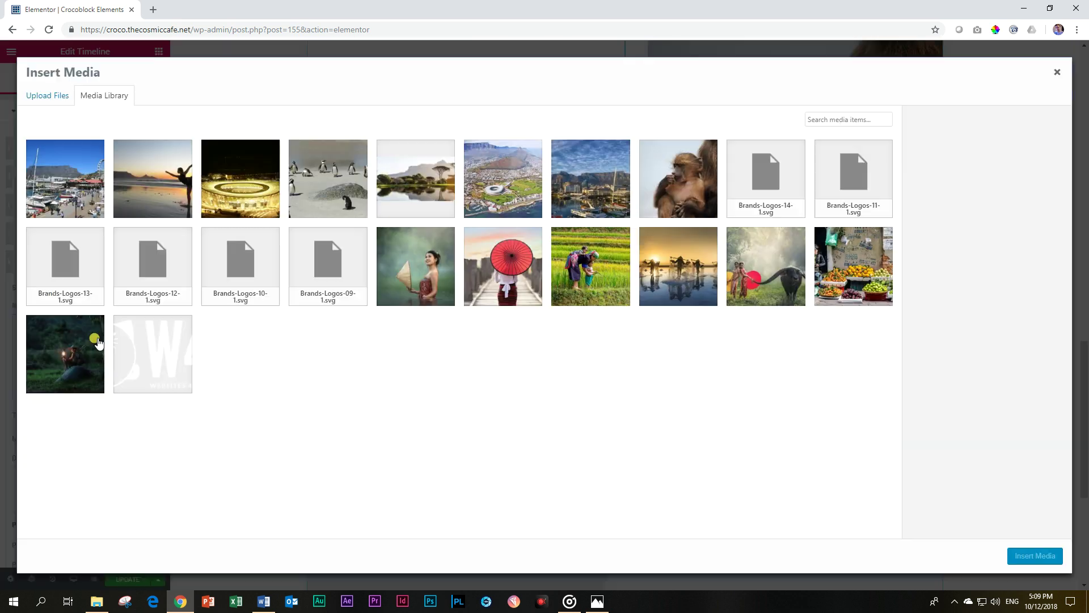
{"action": "left_click", "coordinate": [321, 170]}
{"action": "left_click", "coordinate": [1028, 556]}
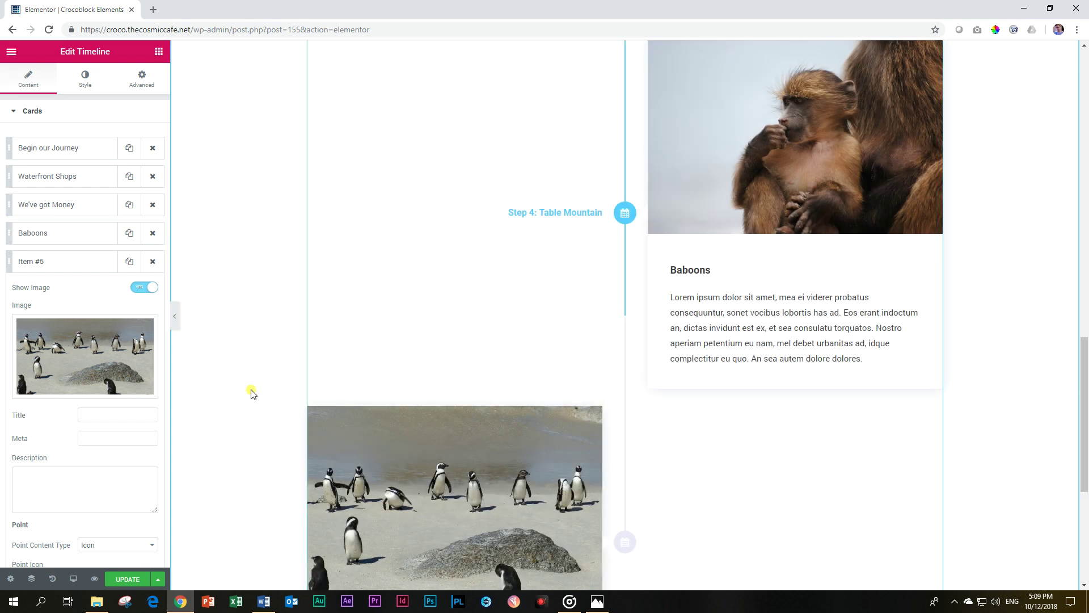
Give the fifth card title 'Penguins in Africa', meta 'Step 5: Boulders' Bay' and description 'Adopt a penguin.'
{"action": "scroll", "coordinate": [80, 390], "scroll_direction": "down", "scroll_amount": 2}
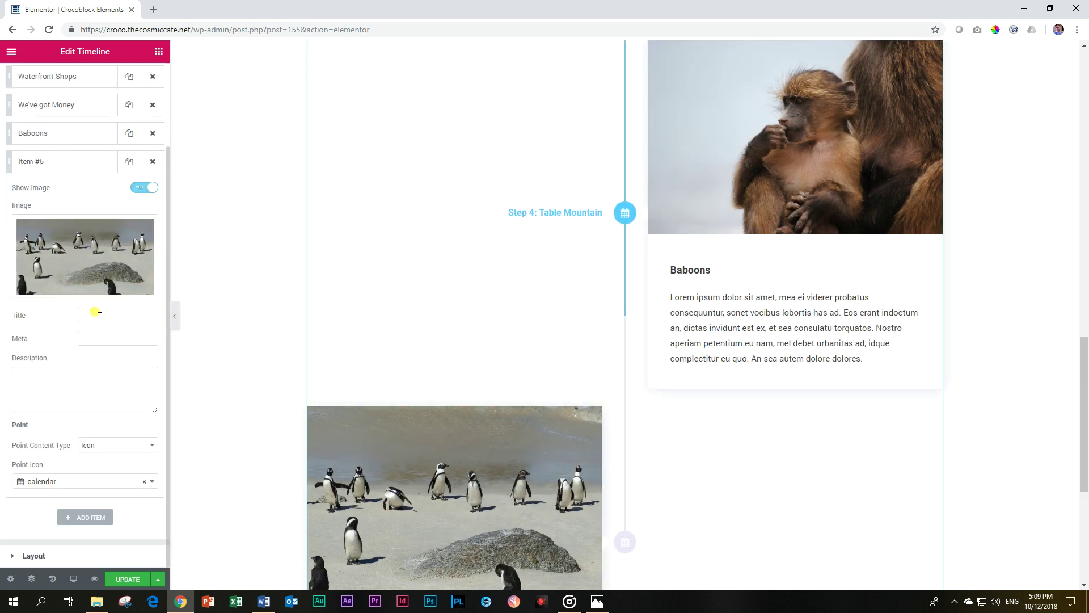
{"action": "left_click", "coordinate": [101, 316]}
{"action": "type", "text": "Pen"}
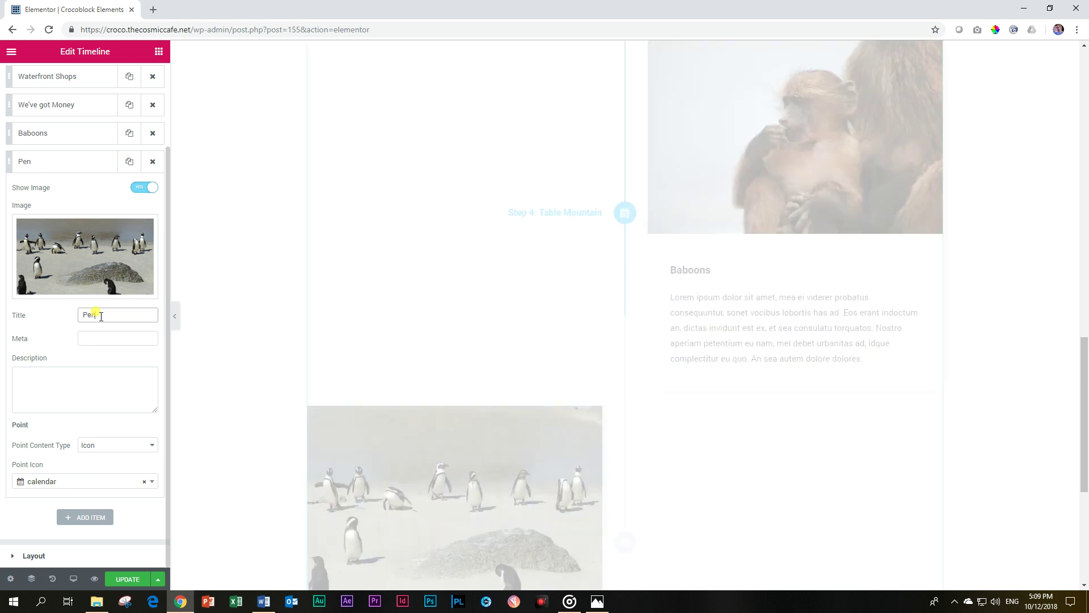
{"action": "type", "text": "guins in Africa"}
{"action": "key", "text": "Tab"}
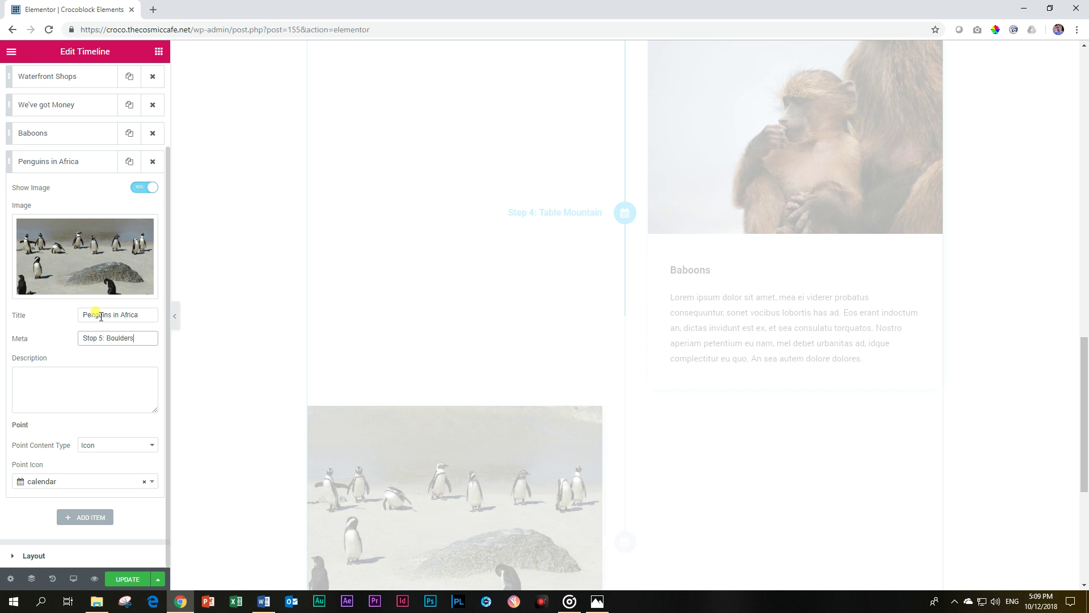
{"action": "left_click", "coordinate": [61, 370]}
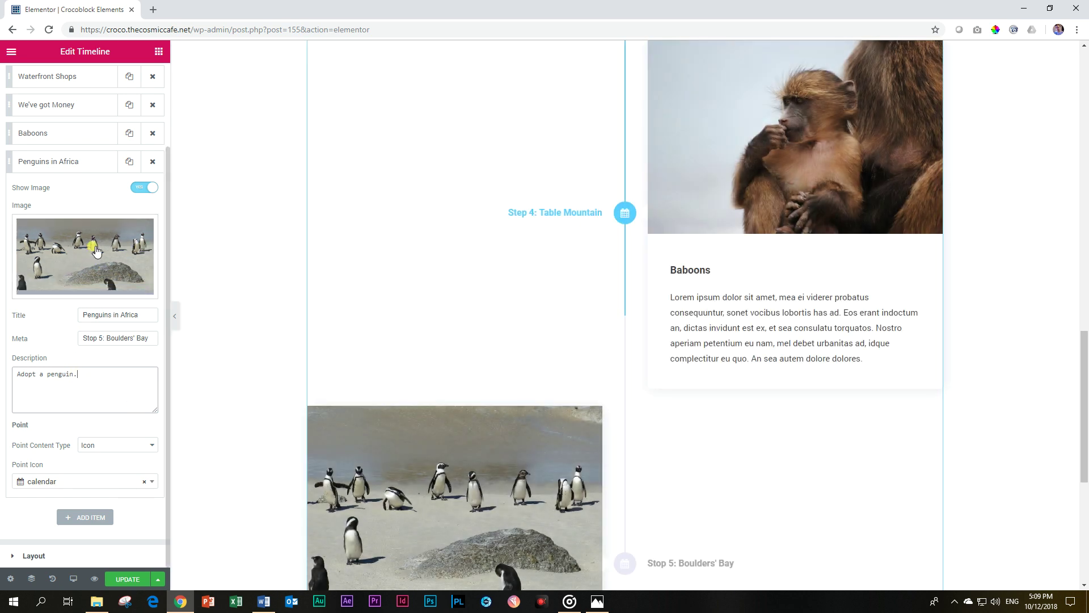
{"action": "left_click", "coordinate": [91, 162]}
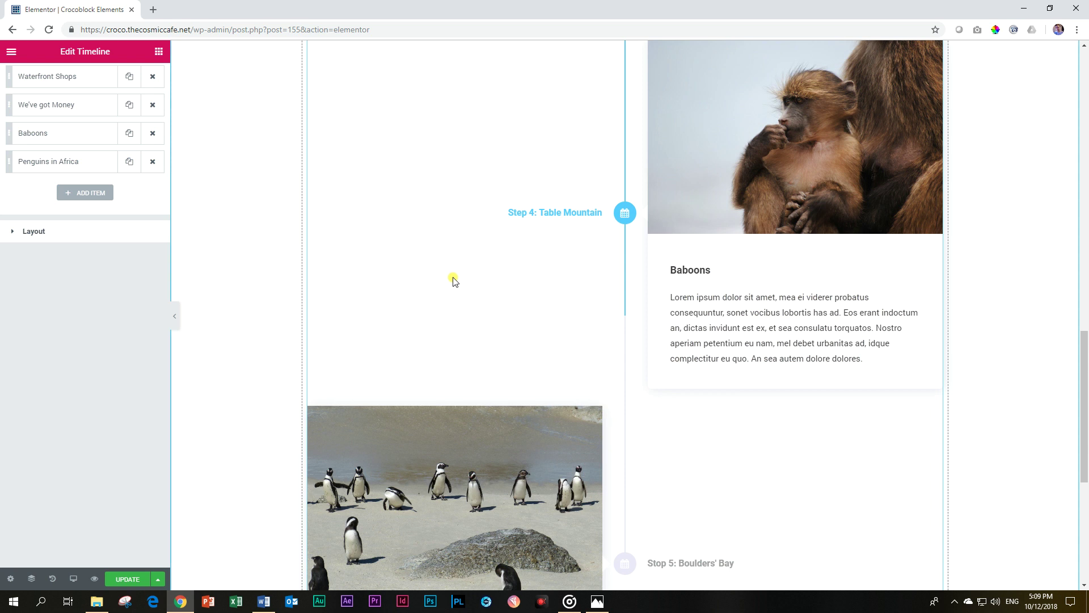
{"action": "scroll", "coordinate": [451, 281], "scroll_direction": "down", "scroll_amount": 5}
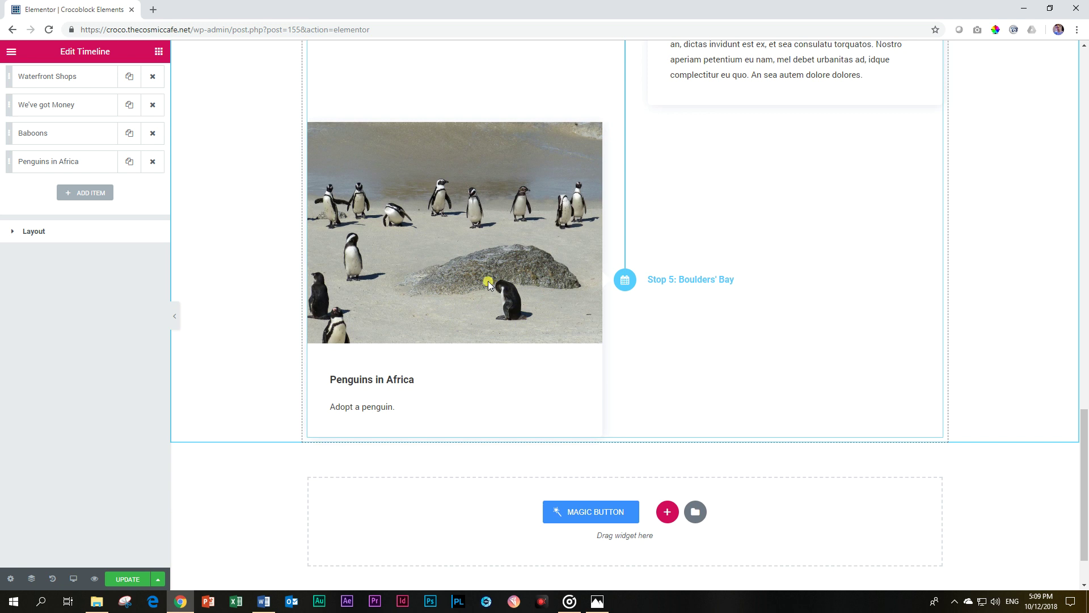
{"action": "scroll", "coordinate": [382, 282], "scroll_direction": "up", "scroll_amount": 3}
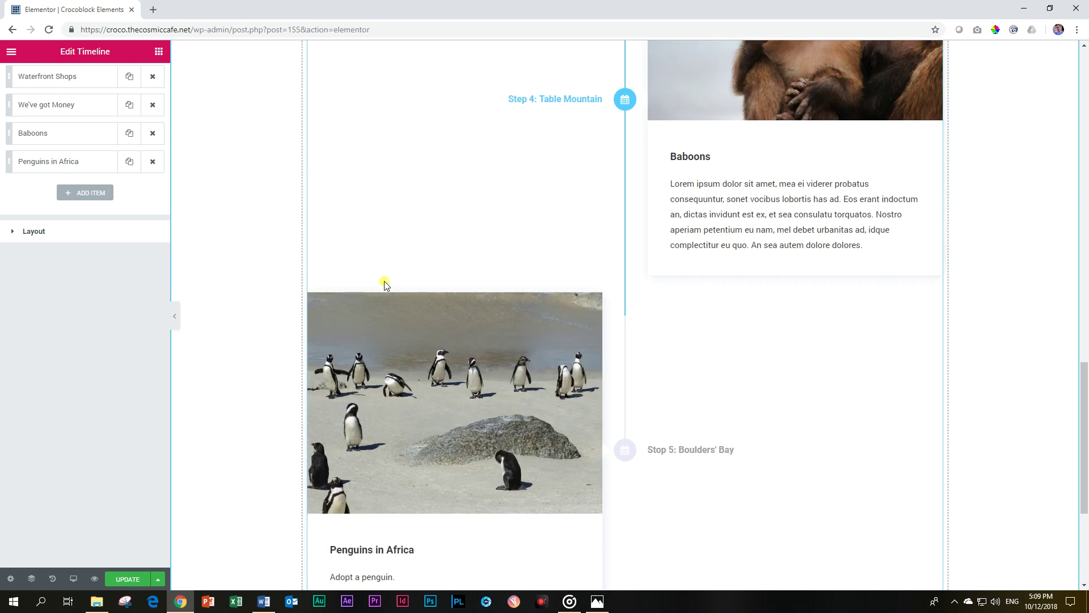
{"action": "scroll", "coordinate": [384, 283], "scroll_direction": "up", "scroll_amount": 5}
{"action": "scroll", "coordinate": [385, 290], "scroll_direction": "up", "scroll_amount": 2}
{"action": "scroll", "coordinate": [389, 294], "scroll_direction": "down", "scroll_amount": 11}
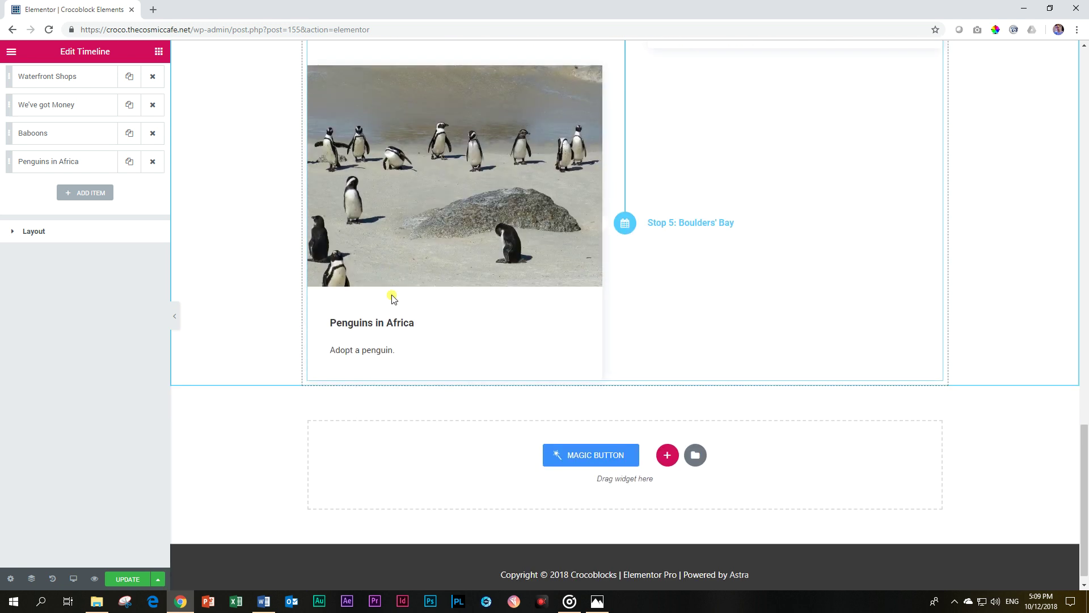
{"action": "scroll", "coordinate": [390, 293], "scroll_direction": "up", "scroll_amount": 14}
{"action": "scroll", "coordinate": [392, 295], "scroll_direction": "up", "scroll_amount": 6}
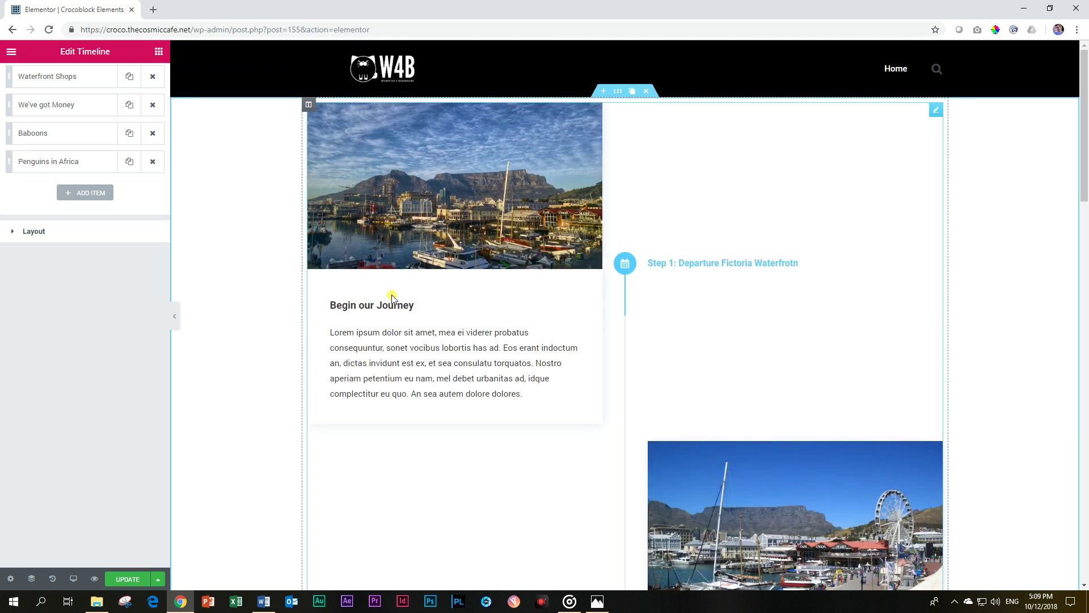
{"action": "scroll", "coordinate": [89, 190], "scroll_direction": "up", "scroll_amount": 2}
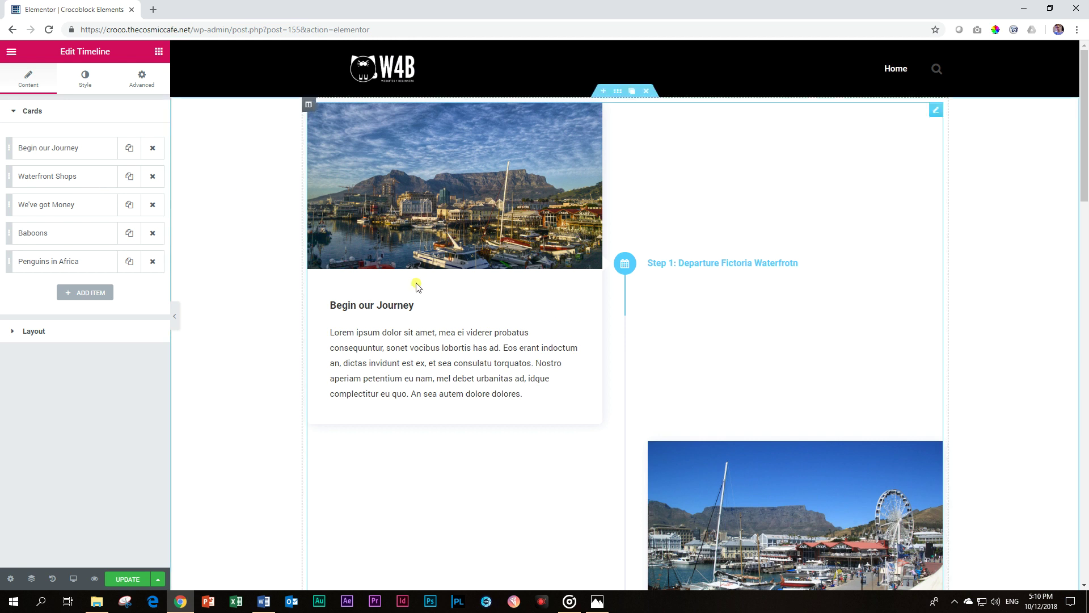
{"action": "scroll", "coordinate": [433, 294], "scroll_direction": "down", "scroll_amount": 18}
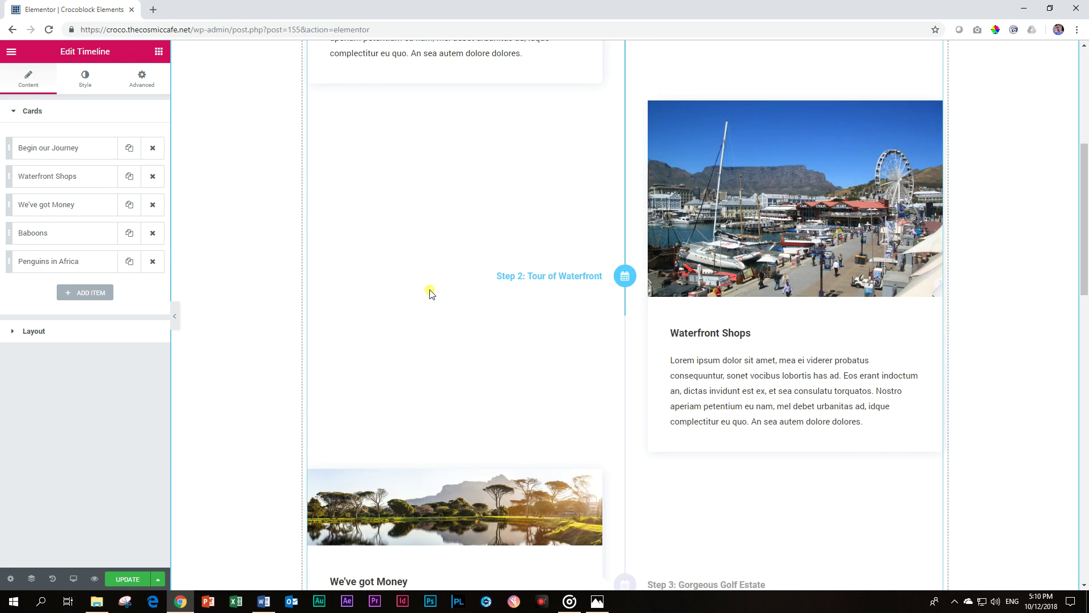
{"action": "scroll", "coordinate": [439, 298], "scroll_direction": "down", "scroll_amount": 7}
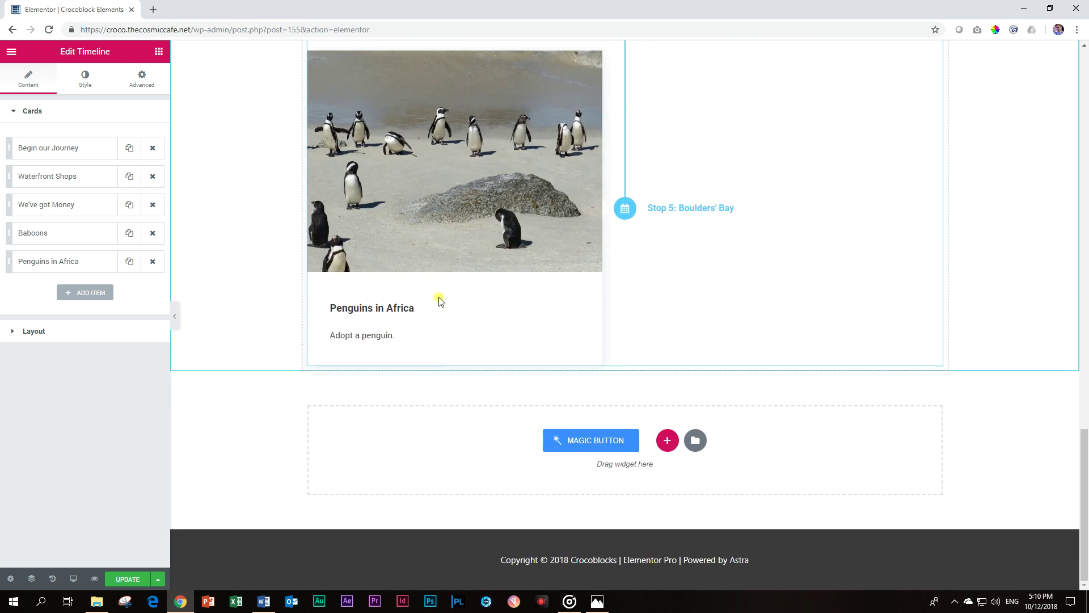
{"action": "scroll", "coordinate": [439, 302], "scroll_direction": "up", "scroll_amount": 10}
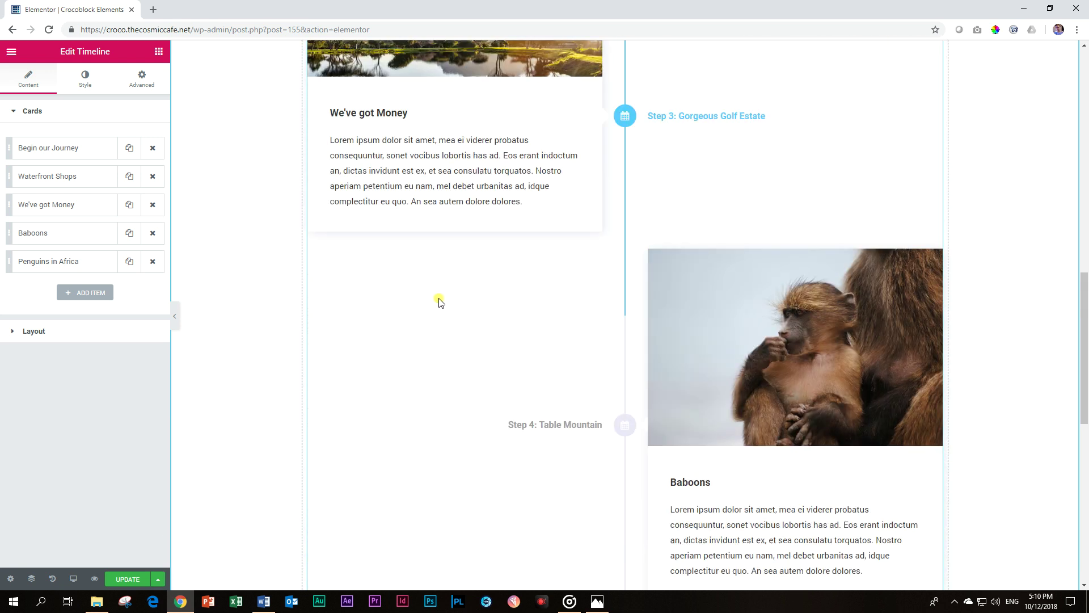
{"action": "scroll", "coordinate": [438, 305], "scroll_direction": "up", "scroll_amount": 12}
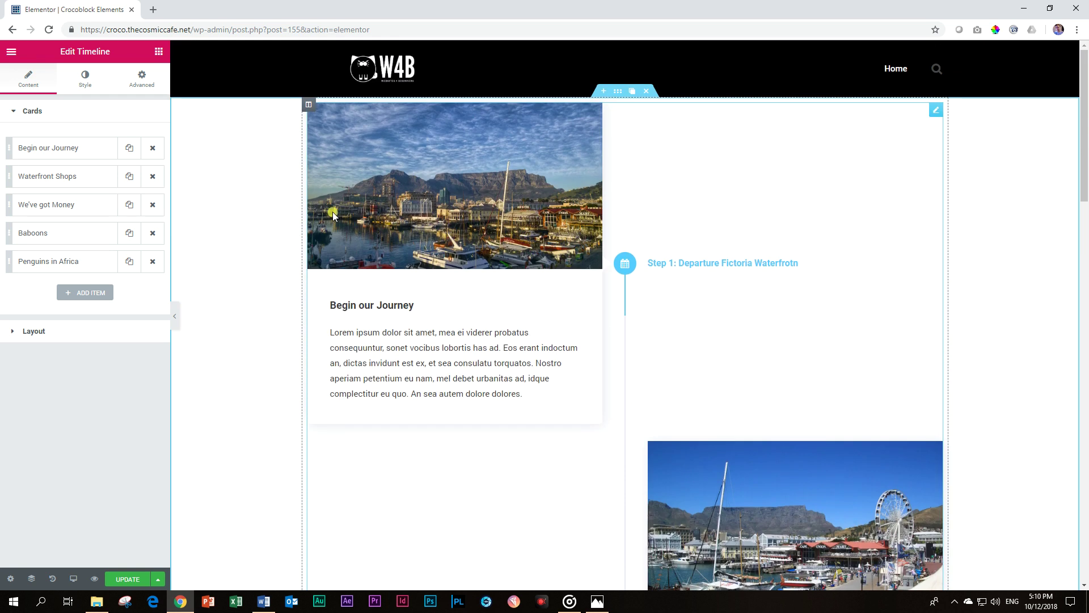
{"action": "left_click", "coordinate": [26, 333]}
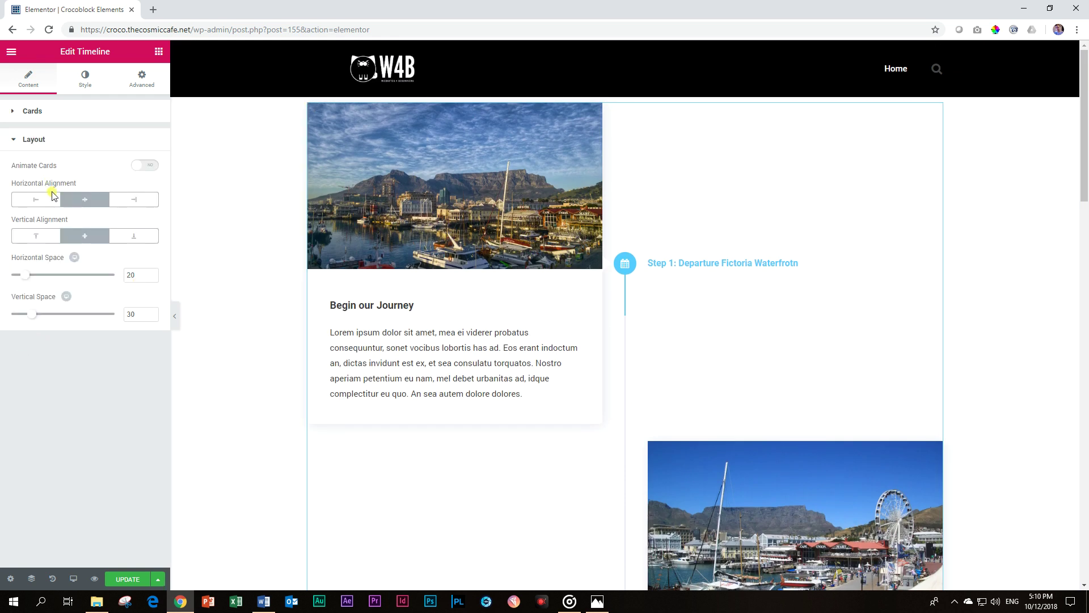
Switch Animate Cards on, preview the effect in the page, then switch it back off
{"action": "left_click", "coordinate": [147, 169]}
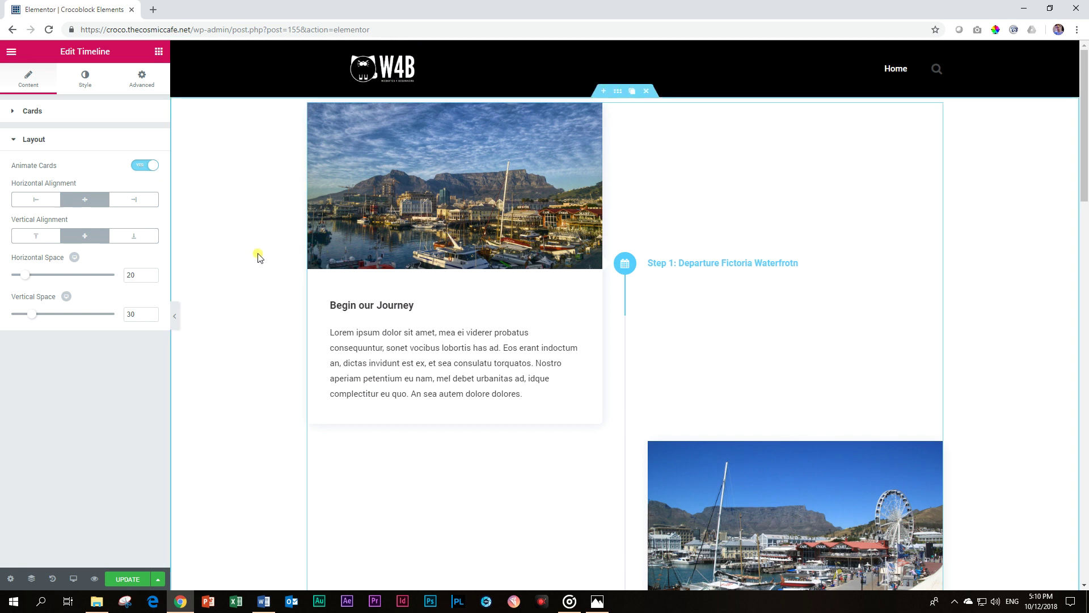
{"action": "scroll", "coordinate": [258, 256], "scroll_direction": "down", "scroll_amount": 10}
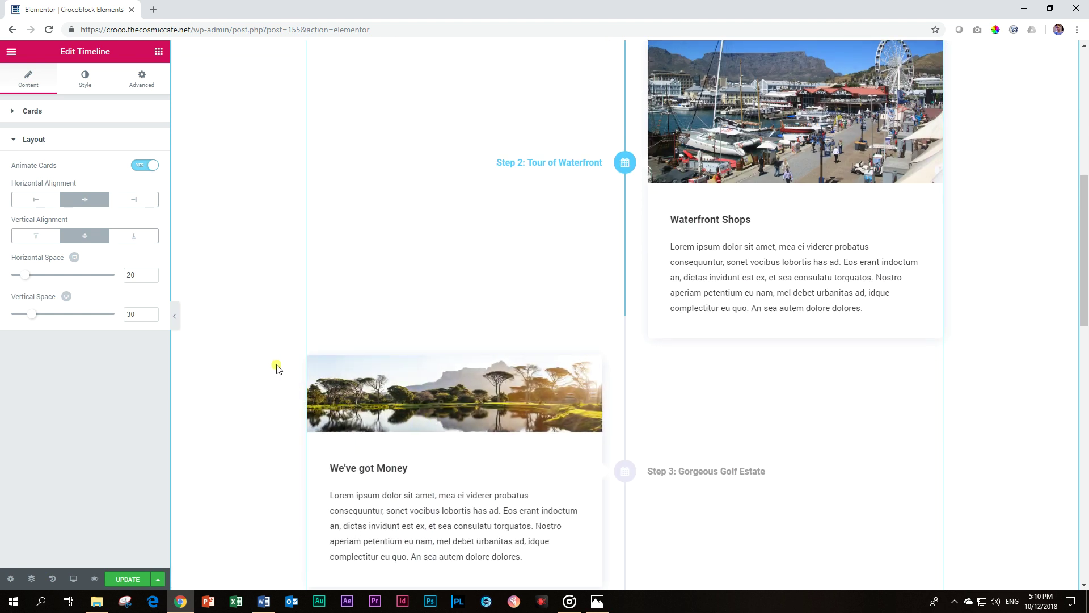
{"action": "scroll", "coordinate": [278, 357], "scroll_direction": "down", "scroll_amount": 5}
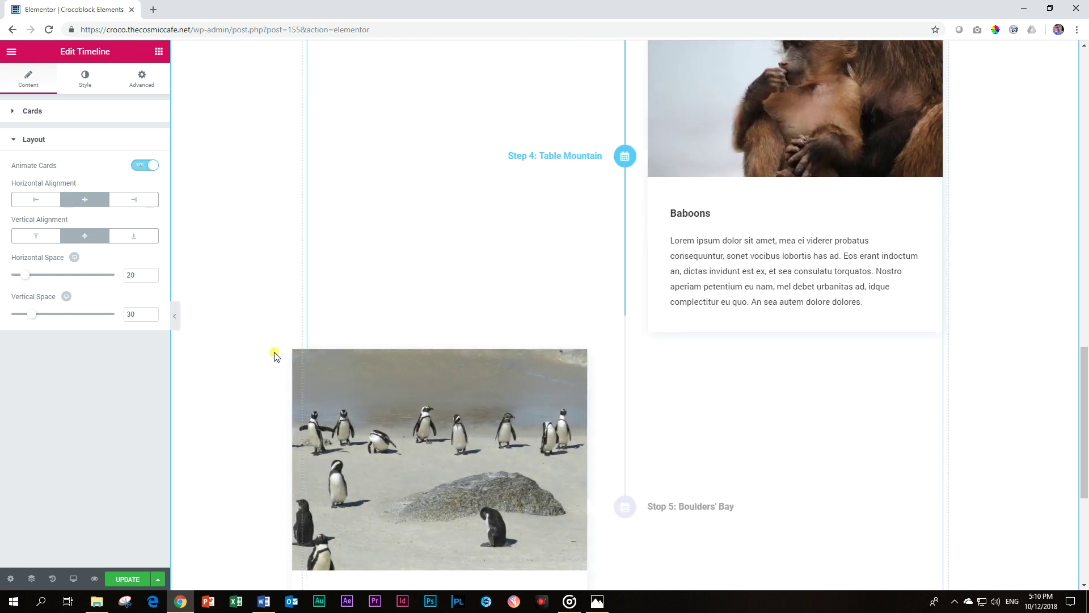
{"action": "scroll", "coordinate": [275, 354], "scroll_direction": "down", "scroll_amount": 4}
{"action": "scroll", "coordinate": [274, 354], "scroll_direction": "up", "scroll_amount": 15}
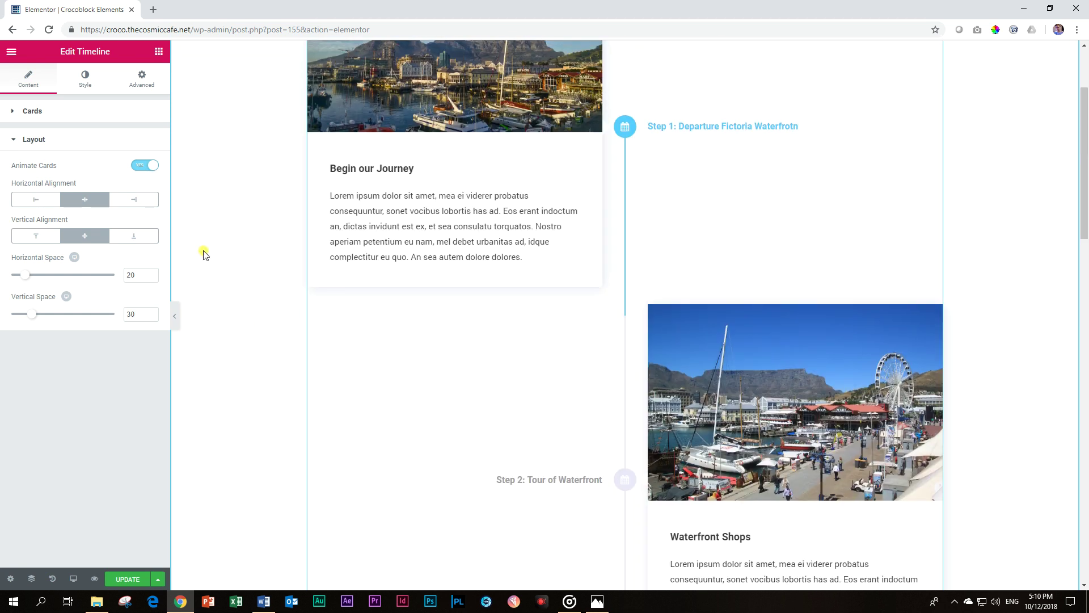
{"action": "left_click", "coordinate": [143, 169]}
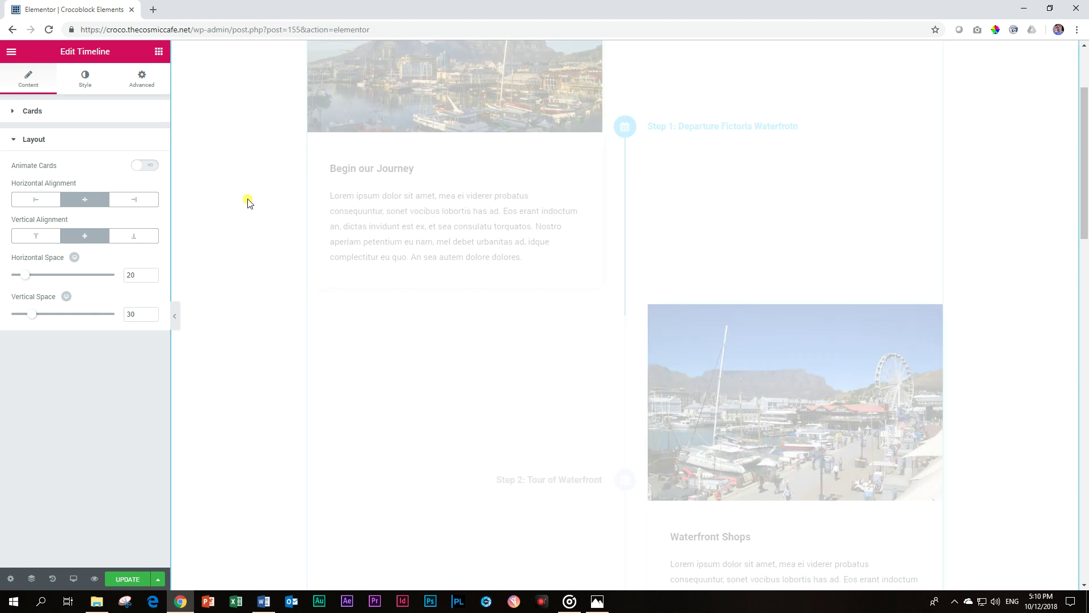
{"action": "scroll", "coordinate": [213, 212], "scroll_direction": "up", "scroll_amount": 3}
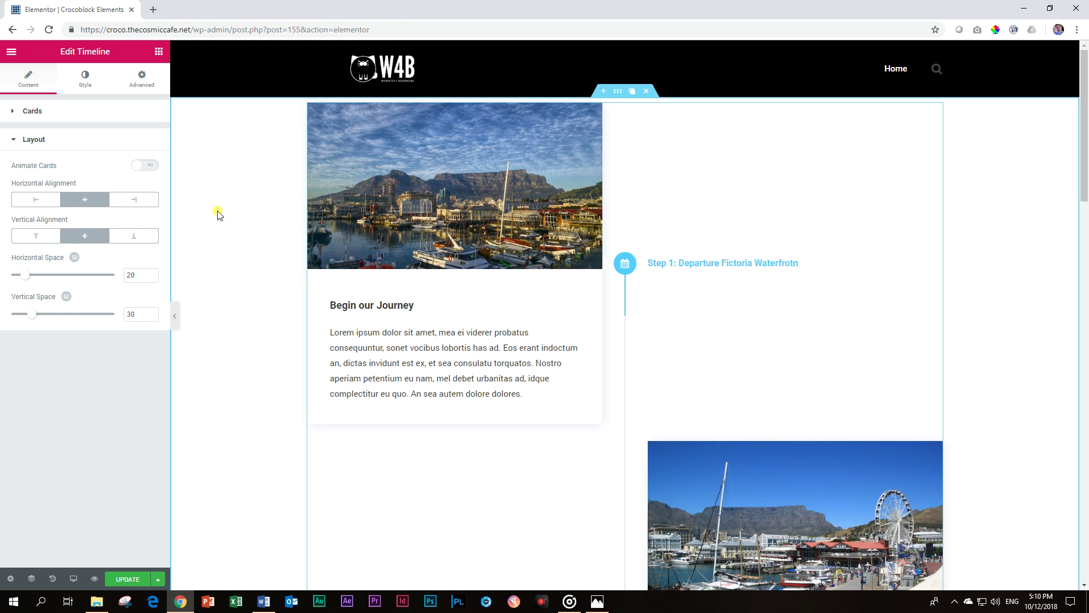
Try Left and Right horizontal alignment, then settle on Center so cards alternate around the line
{"action": "left_click", "coordinate": [34, 199]}
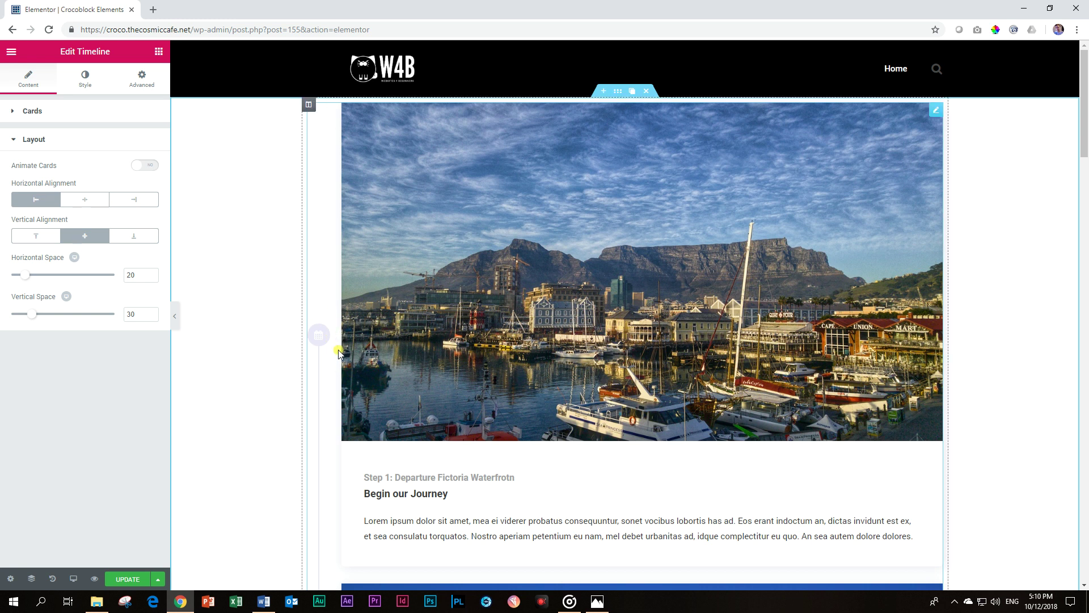
{"action": "scroll", "coordinate": [339, 346], "scroll_direction": "down", "scroll_amount": 7}
{"action": "scroll", "coordinate": [337, 352], "scroll_direction": "down", "scroll_amount": 10}
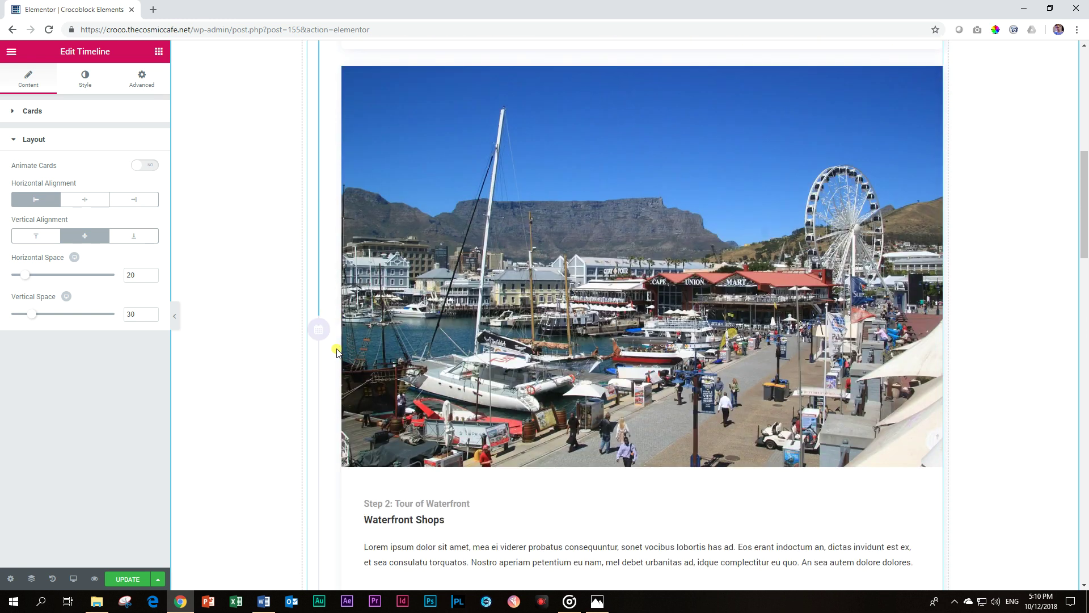
{"action": "scroll", "coordinate": [337, 352], "scroll_direction": "down", "scroll_amount": 6}
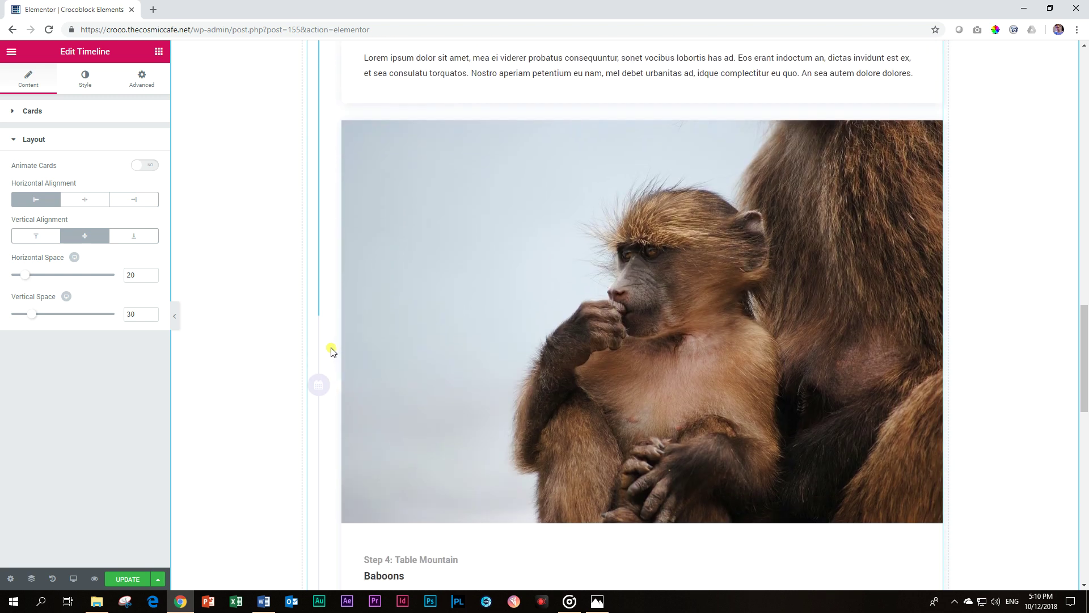
{"action": "scroll", "coordinate": [330, 349], "scroll_direction": "up", "scroll_amount": 20}
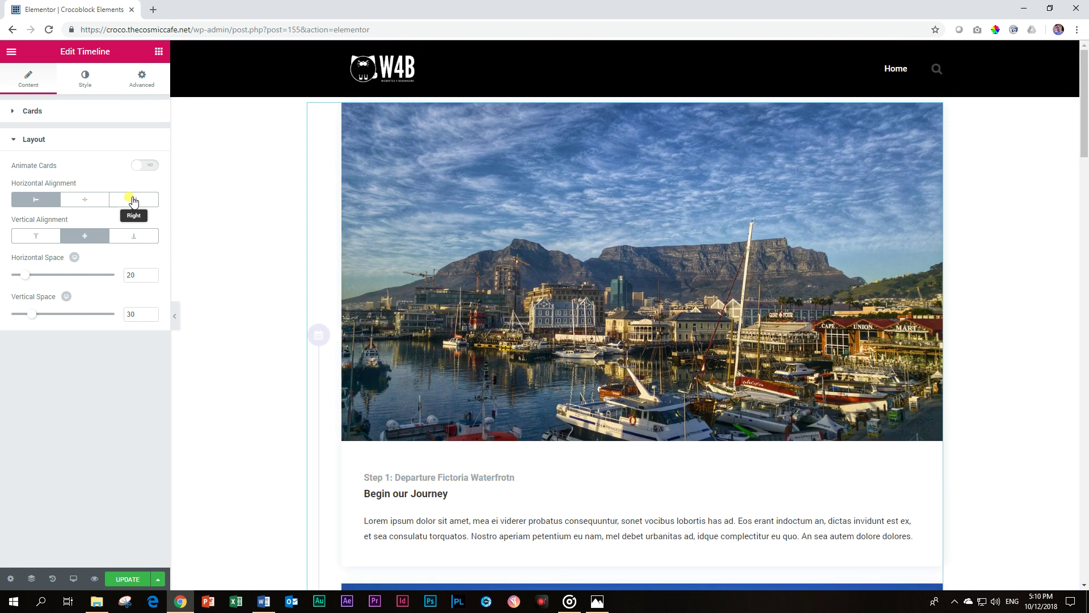
{"action": "left_click", "coordinate": [133, 201]}
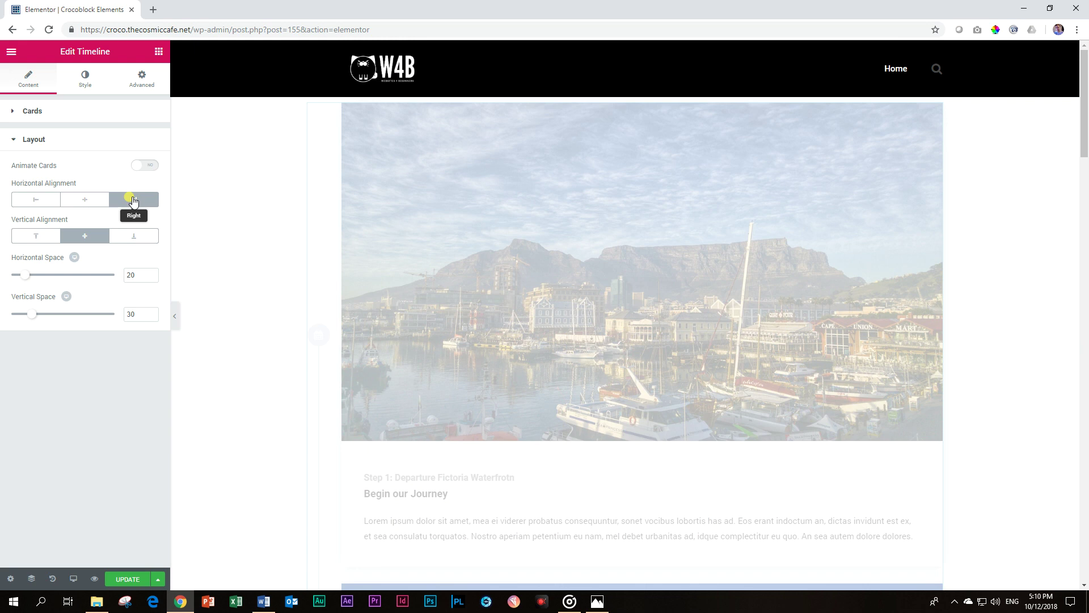
{"action": "scroll", "coordinate": [276, 278], "scroll_direction": "down", "scroll_amount": 10}
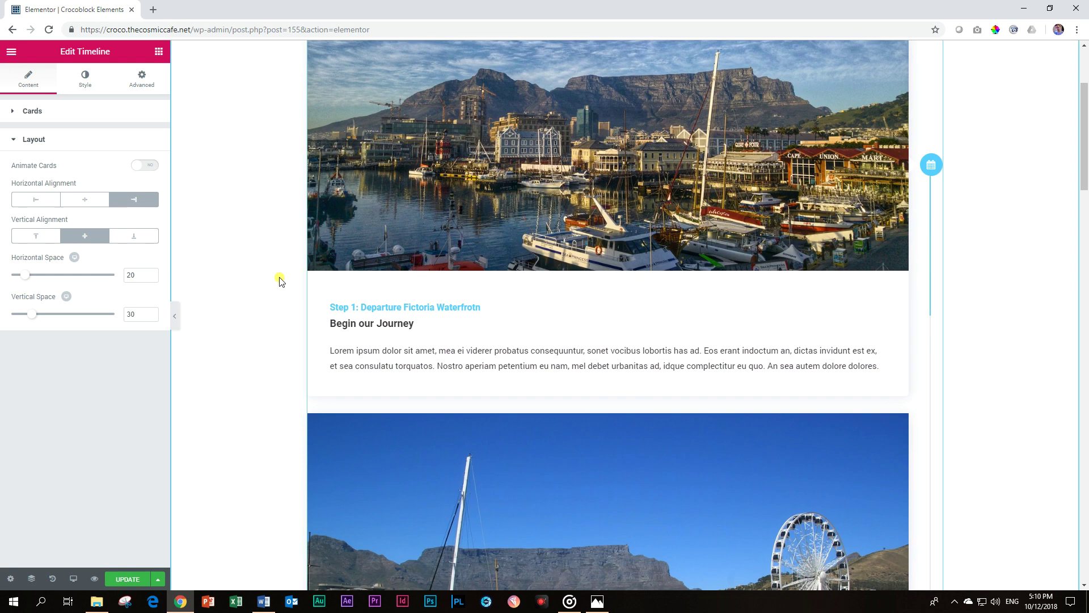
{"action": "scroll", "coordinate": [275, 282], "scroll_direction": "down", "scroll_amount": 2}
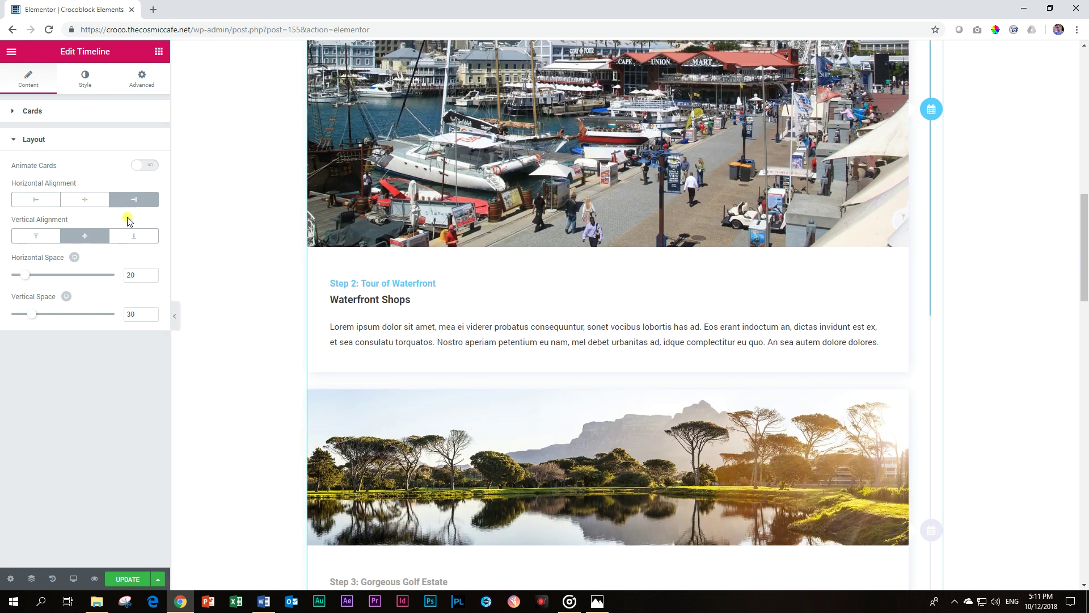
{"action": "left_click", "coordinate": [92, 202]}
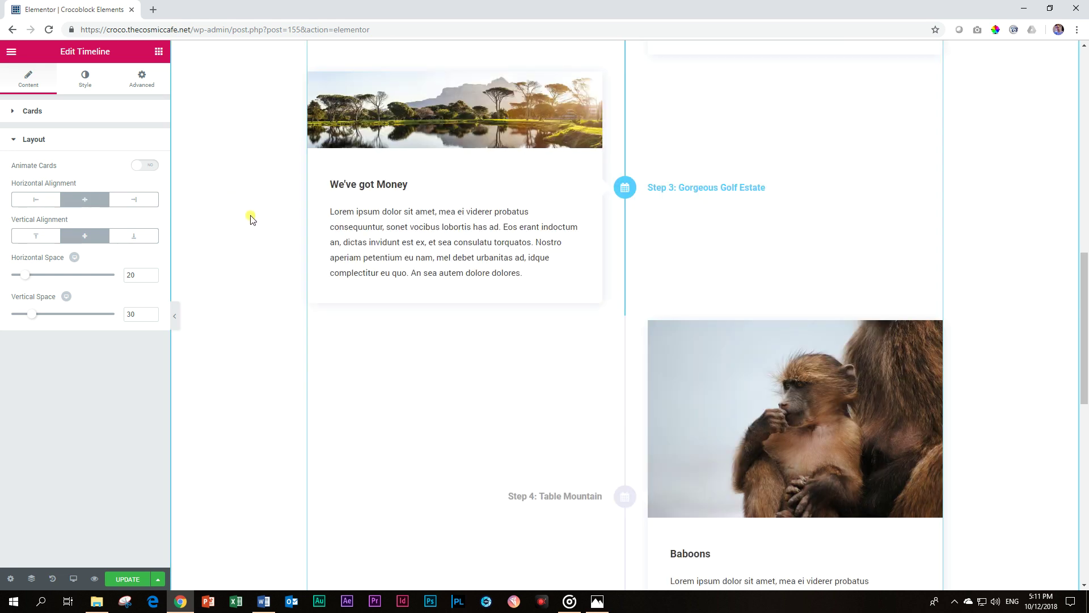
{"action": "scroll", "coordinate": [252, 220], "scroll_direction": "up", "scroll_amount": 12}
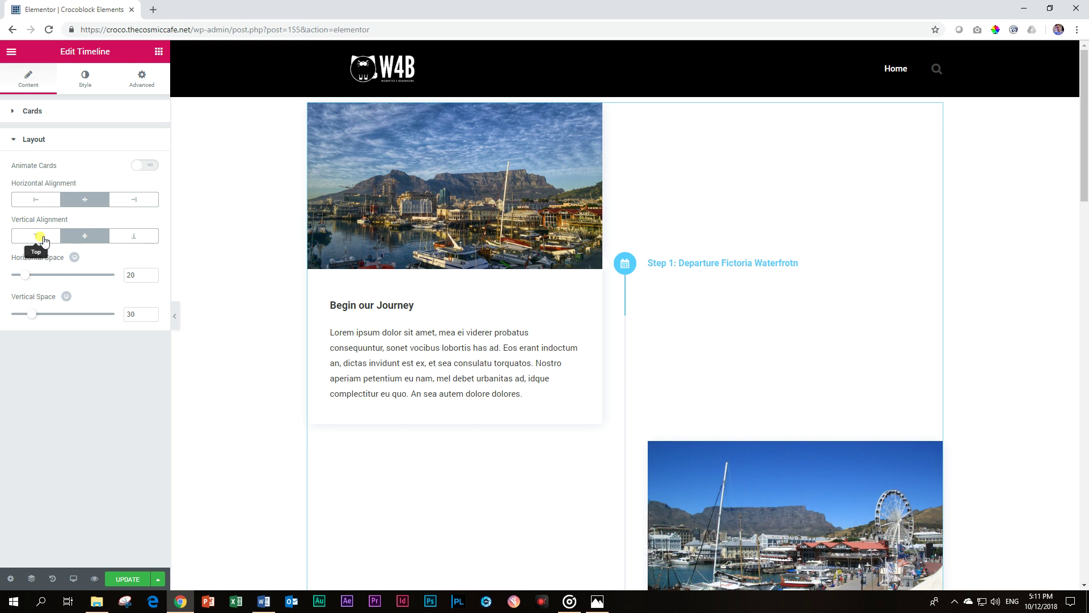
{"action": "left_click", "coordinate": [44, 241]}
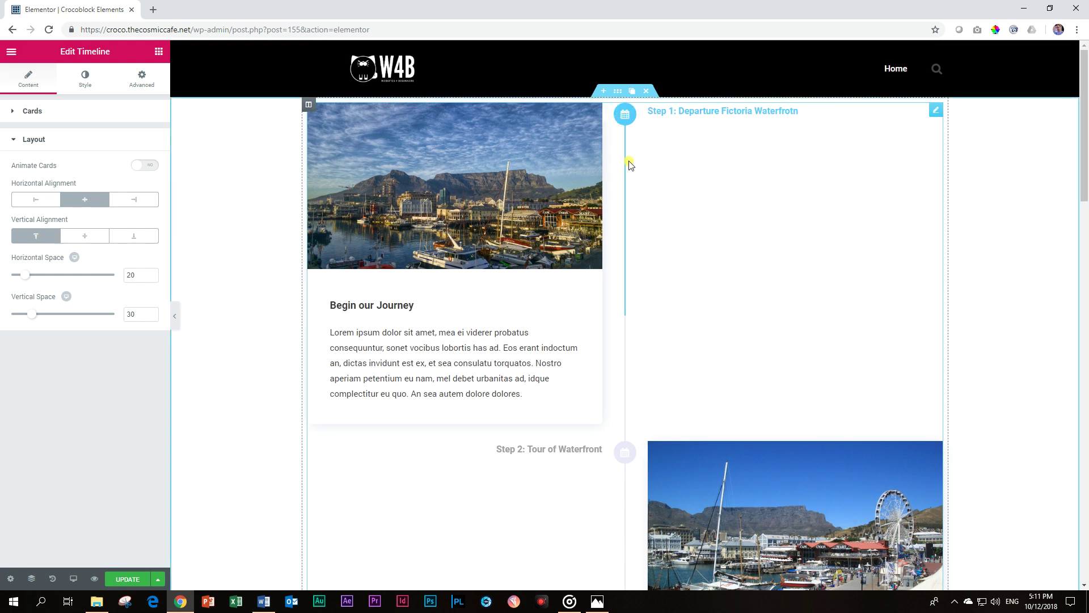
{"action": "scroll", "coordinate": [628, 164], "scroll_direction": "down", "scroll_amount": 4}
{"action": "scroll", "coordinate": [628, 172], "scroll_direction": "up", "scroll_amount": 4}
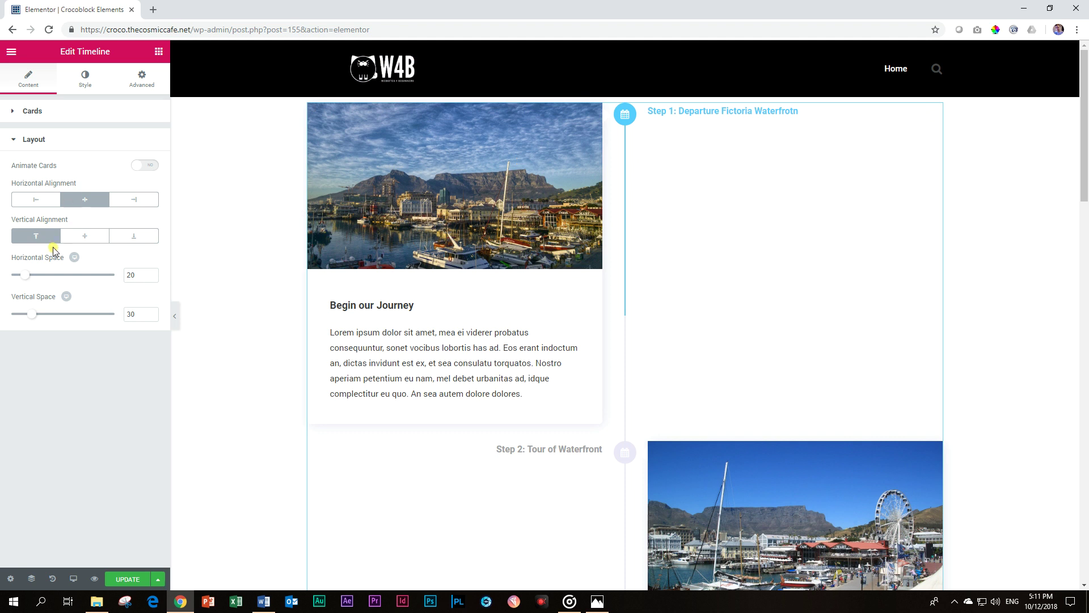
{"action": "left_click", "coordinate": [146, 238]}
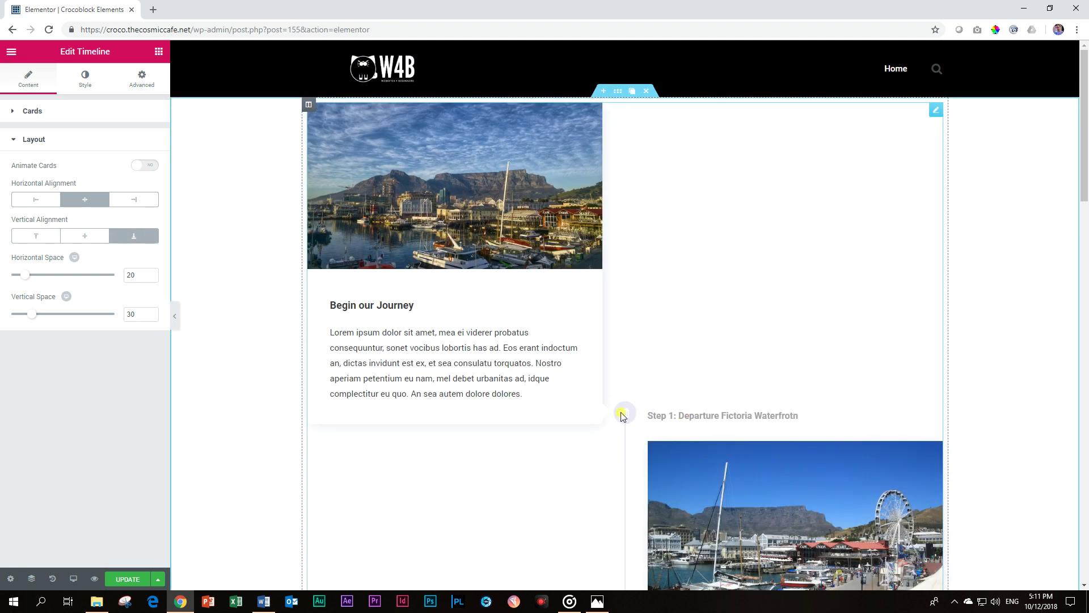
{"action": "scroll", "coordinate": [626, 415], "scroll_direction": "down", "scroll_amount": 3}
{"action": "scroll", "coordinate": [626, 288], "scroll_direction": "down", "scroll_amount": 12}
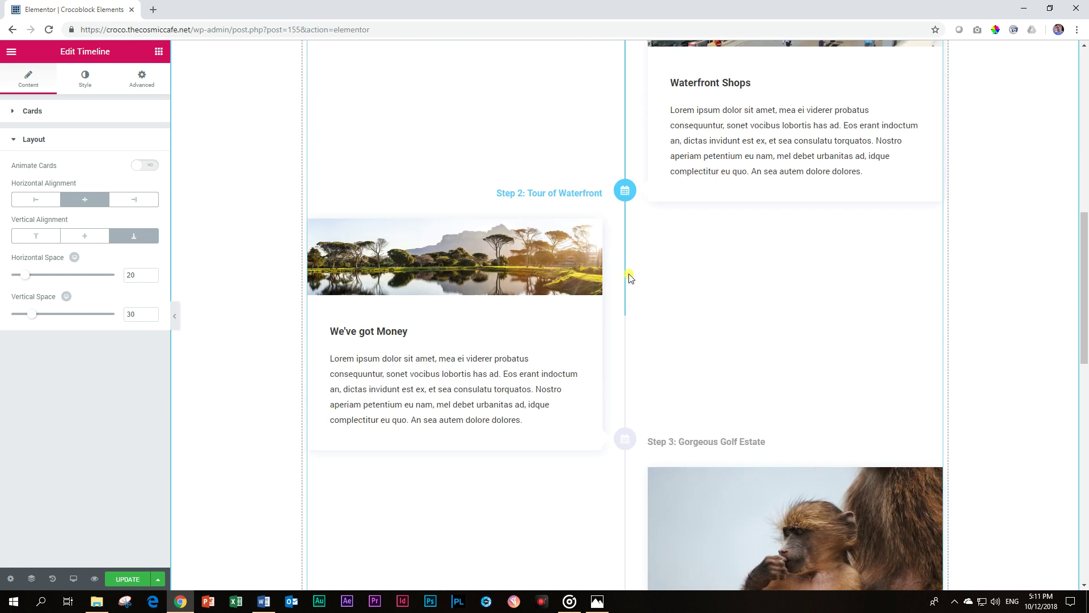
{"action": "scroll", "coordinate": [632, 285], "scroll_direction": "up", "scroll_amount": 15}
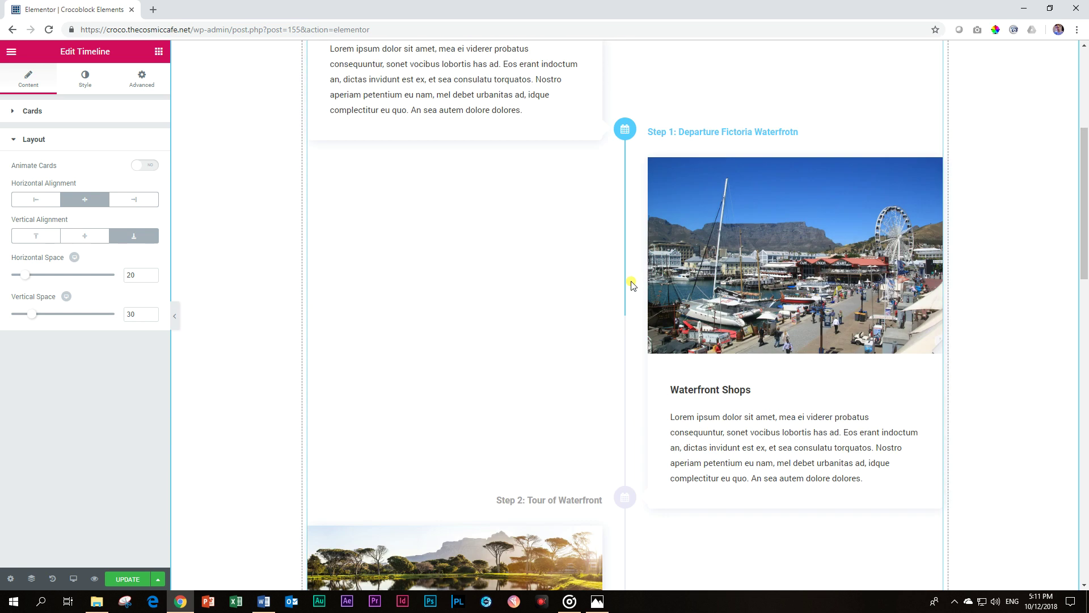
{"action": "left_click", "coordinate": [77, 237]}
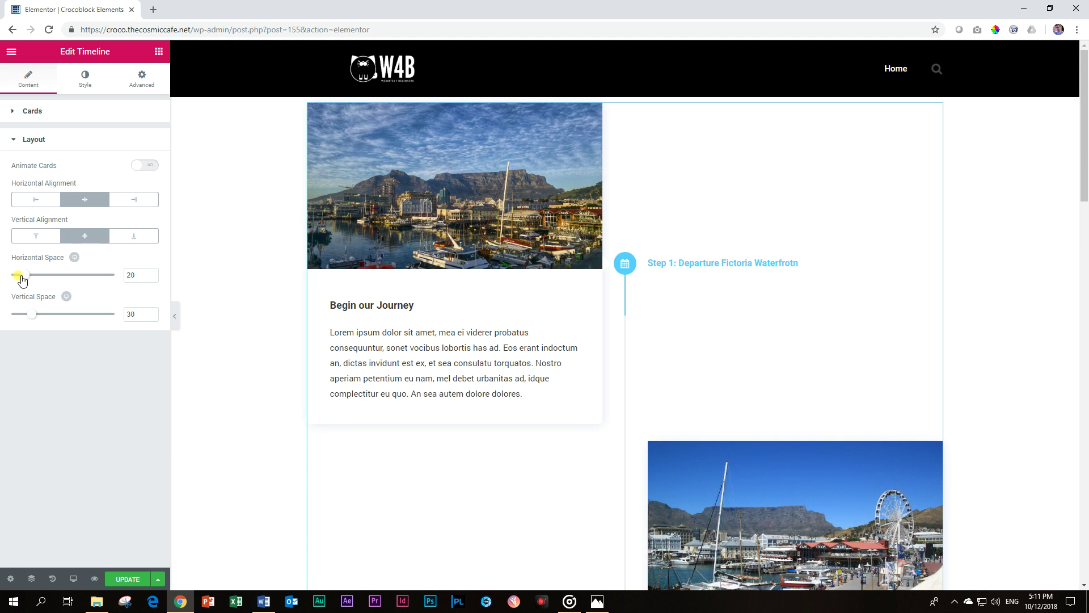
Adjust the Horizontal Space slider between the cards and the line
{"action": "left_click_drag", "start_coordinate": [21, 280], "coordinate": [72, 314]}
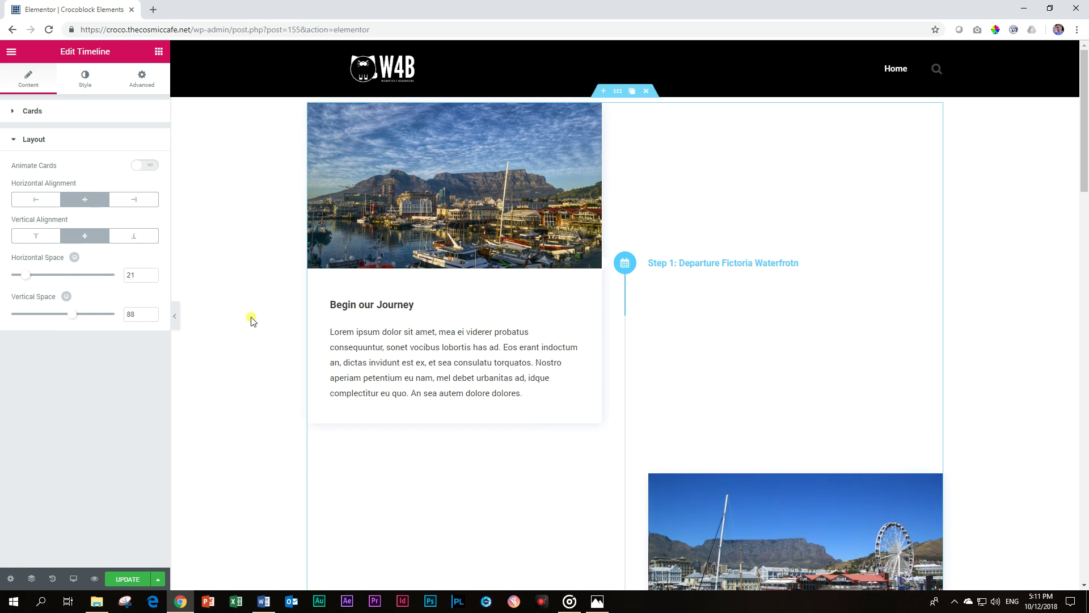
{"action": "scroll", "coordinate": [547, 328], "scroll_direction": "down", "scroll_amount": 5}
{"action": "scroll", "coordinate": [280, 287], "scroll_direction": "down", "scroll_amount": 4}
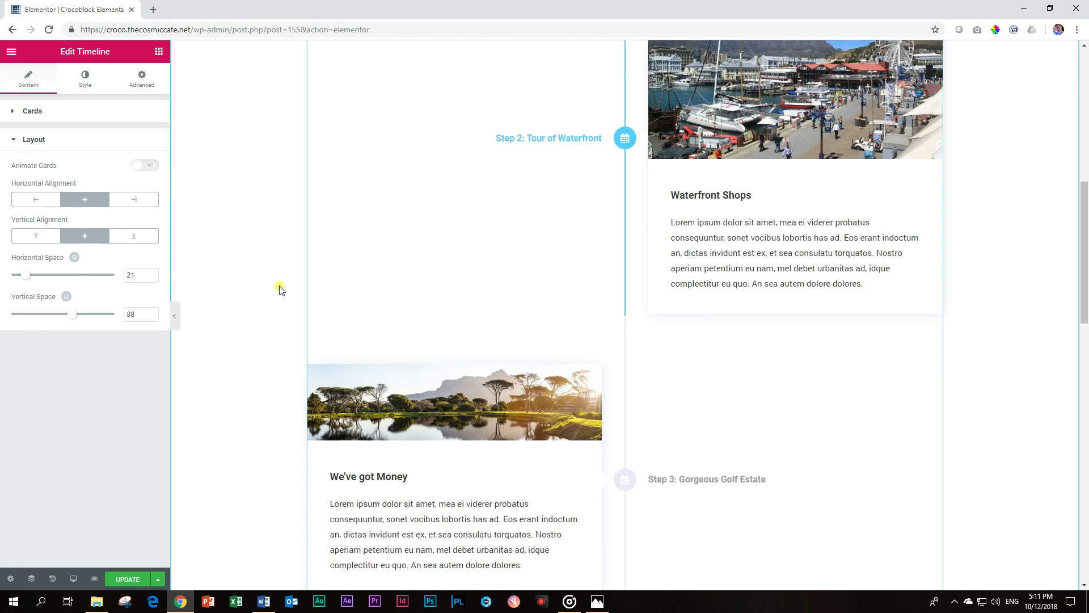
{"action": "scroll", "coordinate": [289, 287], "scroll_direction": "up", "scroll_amount": 7}
Bring the Vertical Space between cards down to 0
{"action": "left_click_drag", "start_coordinate": [68, 315], "coordinate": [5, 316]}
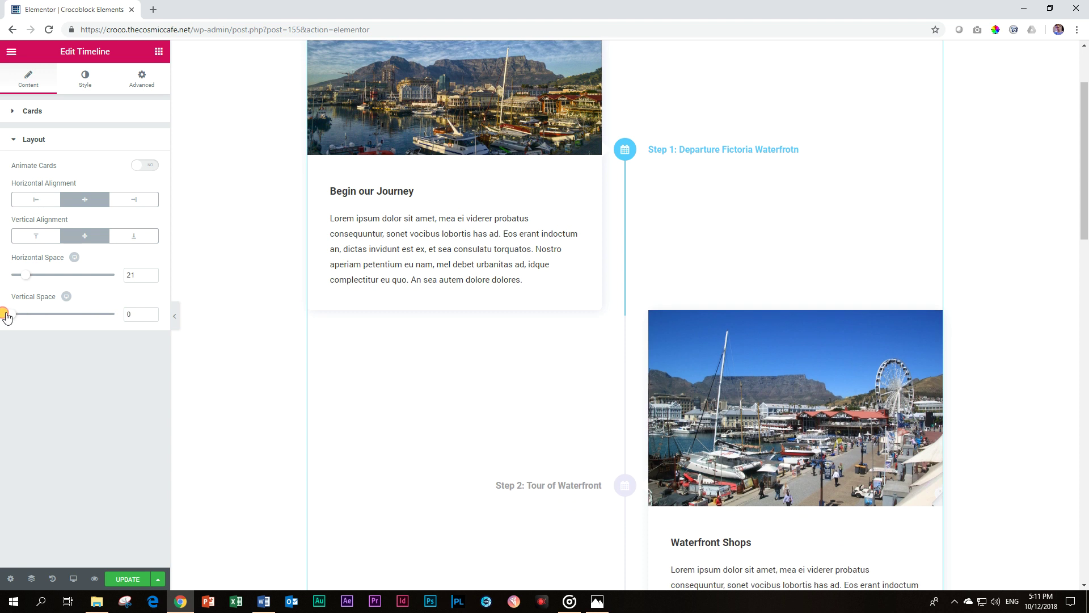
{"action": "left_click", "coordinate": [149, 316]}
{"action": "double_click", "coordinate": [150, 315]}
{"action": "left_click", "coordinate": [18, 317]}
{"action": "left_click", "coordinate": [53, 144]}
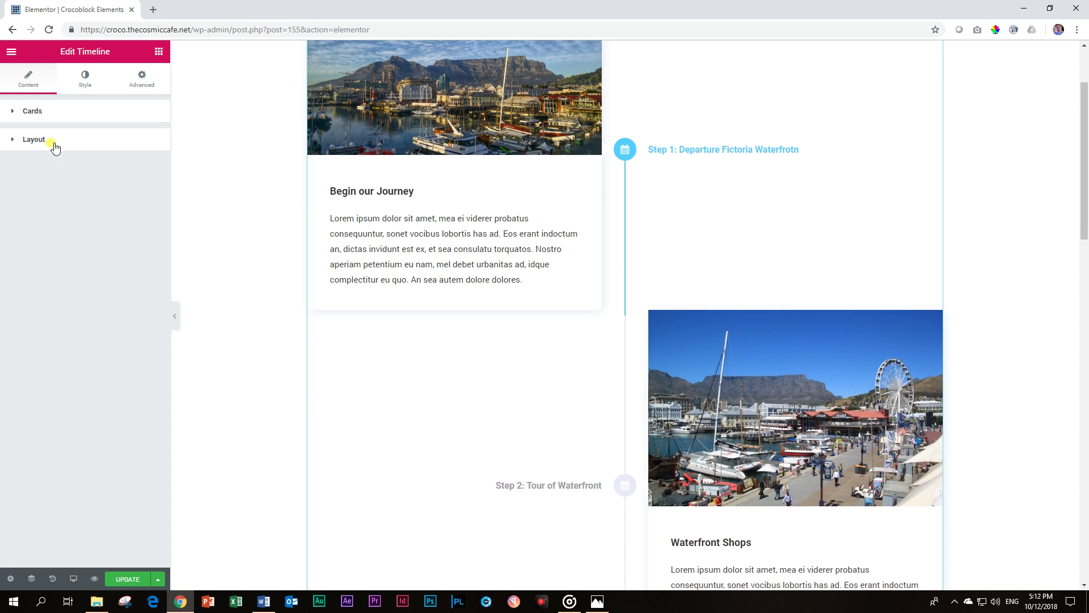
In the timeline's Style settings, set the card background to the teal #6bb7b2 swatch
{"action": "left_click", "coordinate": [87, 88]}
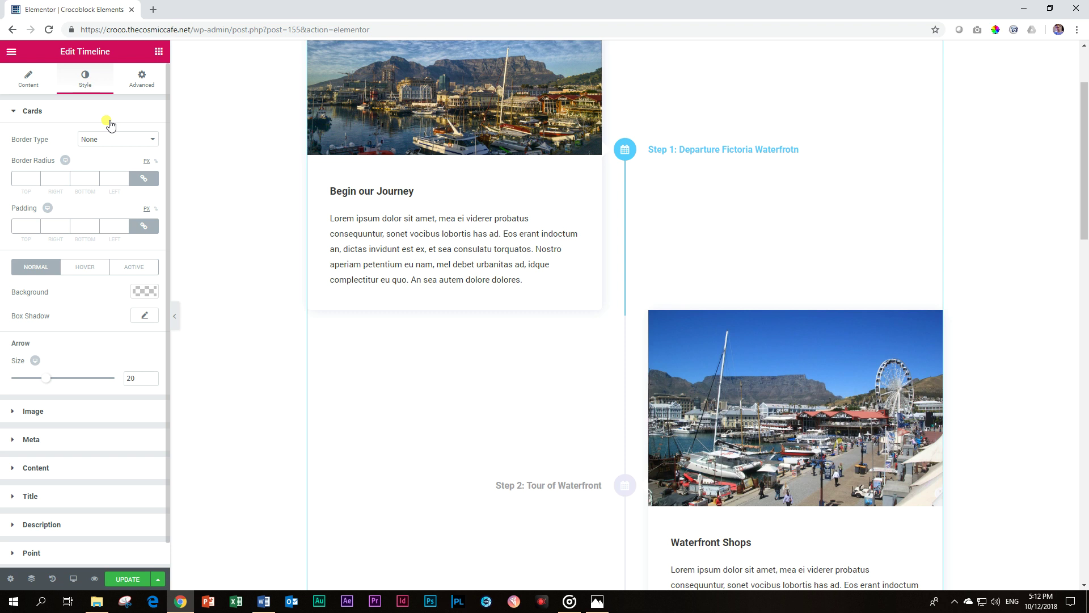
{"action": "left_click", "coordinate": [143, 292]}
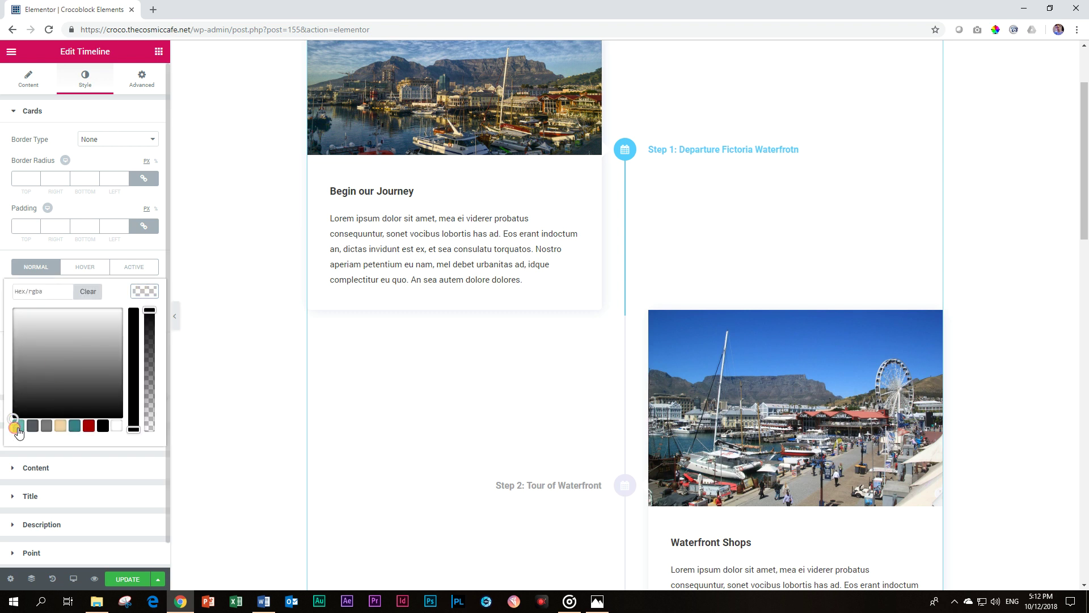
{"action": "left_click", "coordinate": [17, 425]}
{"action": "left_click", "coordinate": [144, 292]}
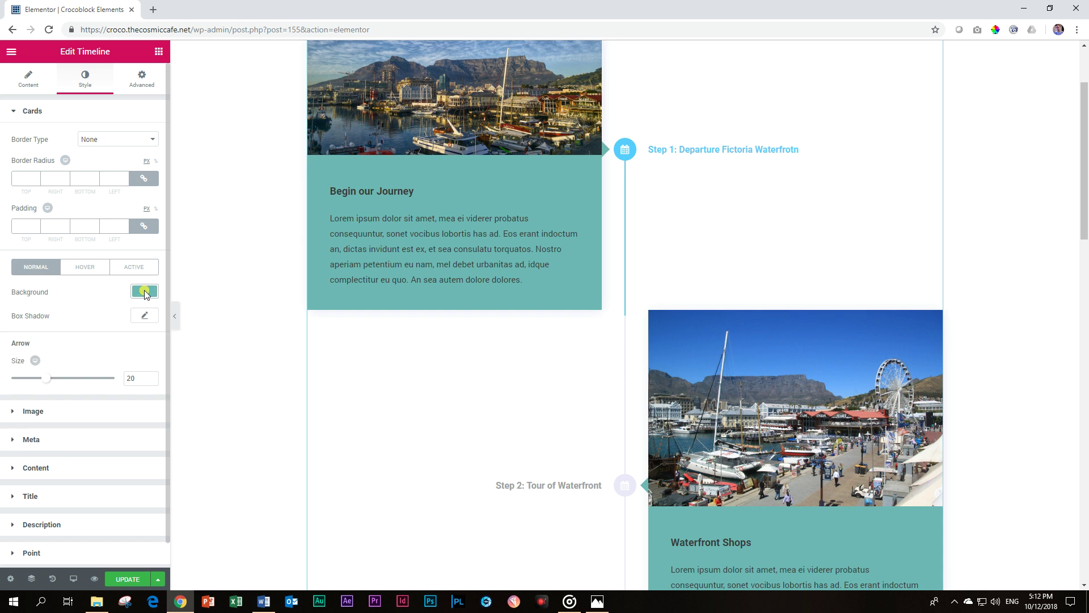
Give the cards a solid 10 px teal border, then collapse the Cards settings
{"action": "left_click", "coordinate": [113, 142]}
{"action": "left_click", "coordinate": [99, 162]}
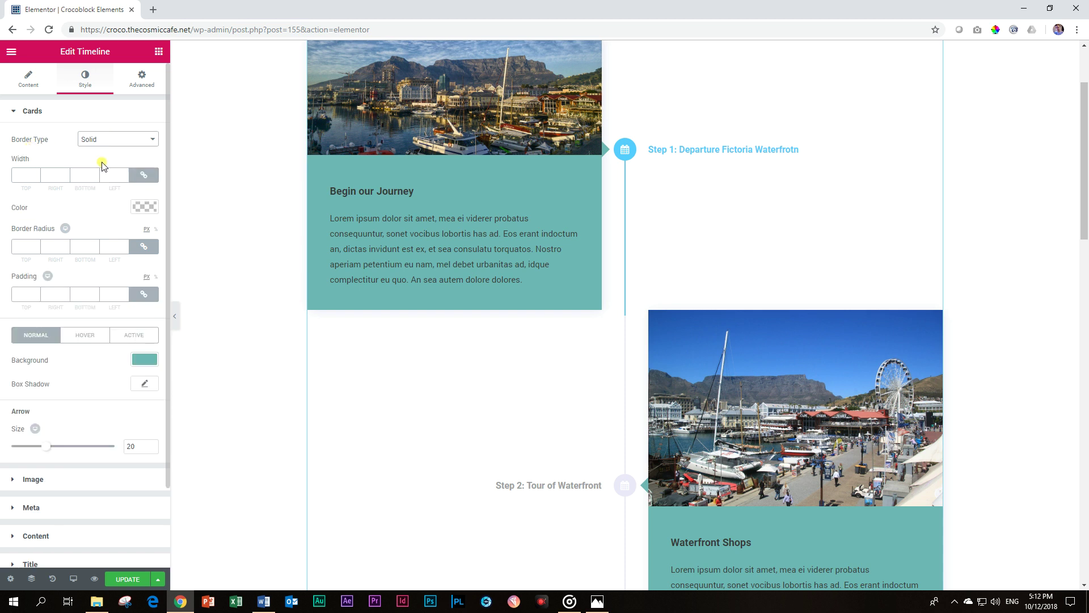
{"action": "left_click", "coordinate": [21, 174]}
{"action": "type", "text": "10"}
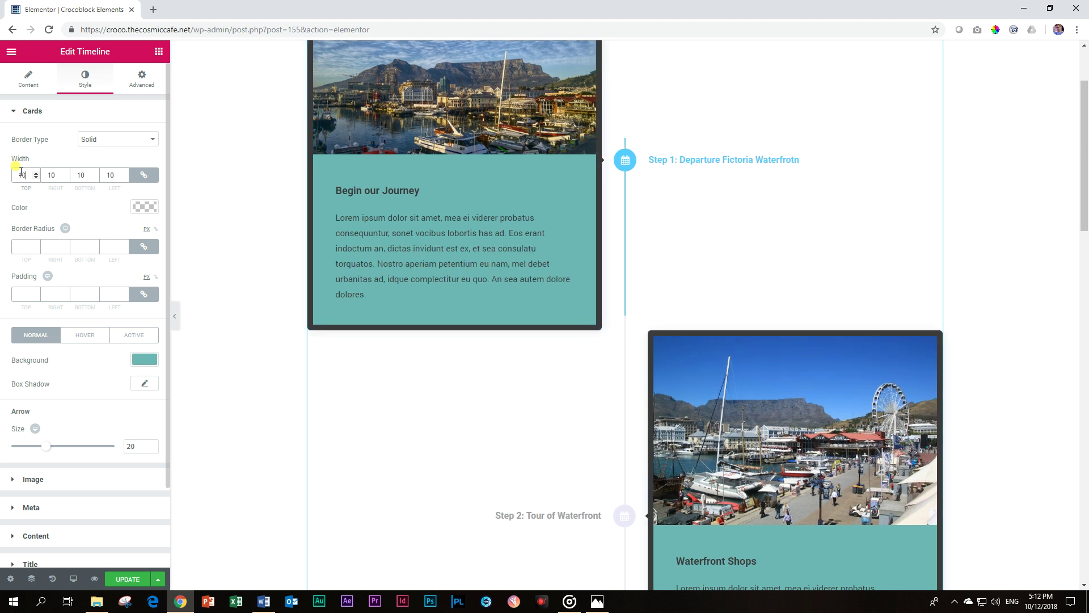
{"action": "left_click", "coordinate": [144, 206]}
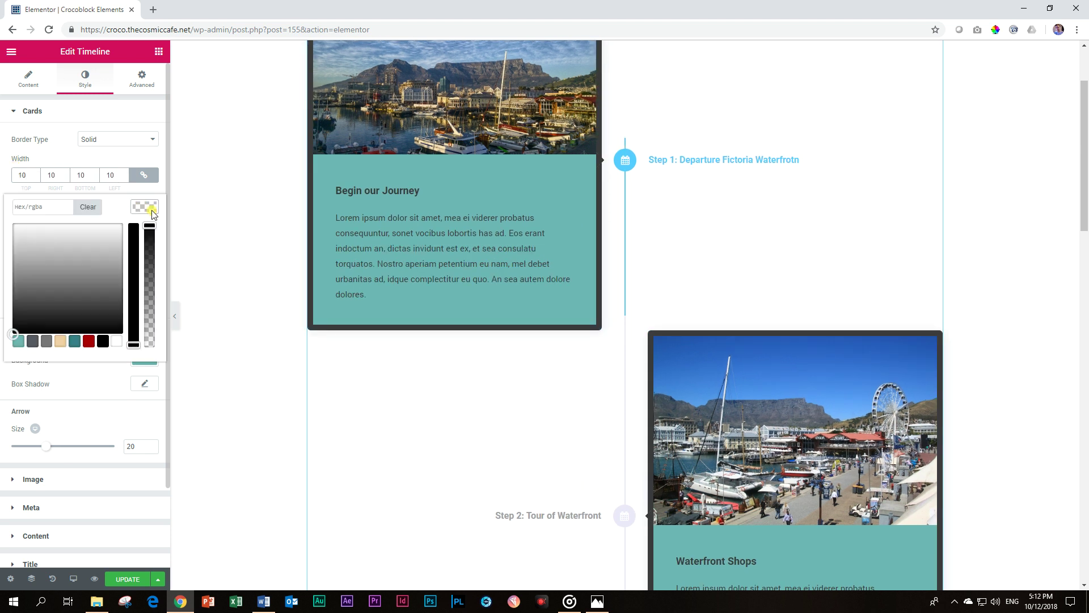
{"action": "left_click", "coordinate": [19, 341]}
{"action": "scroll", "coordinate": [325, 305], "scroll_direction": "up", "scroll_amount": 2}
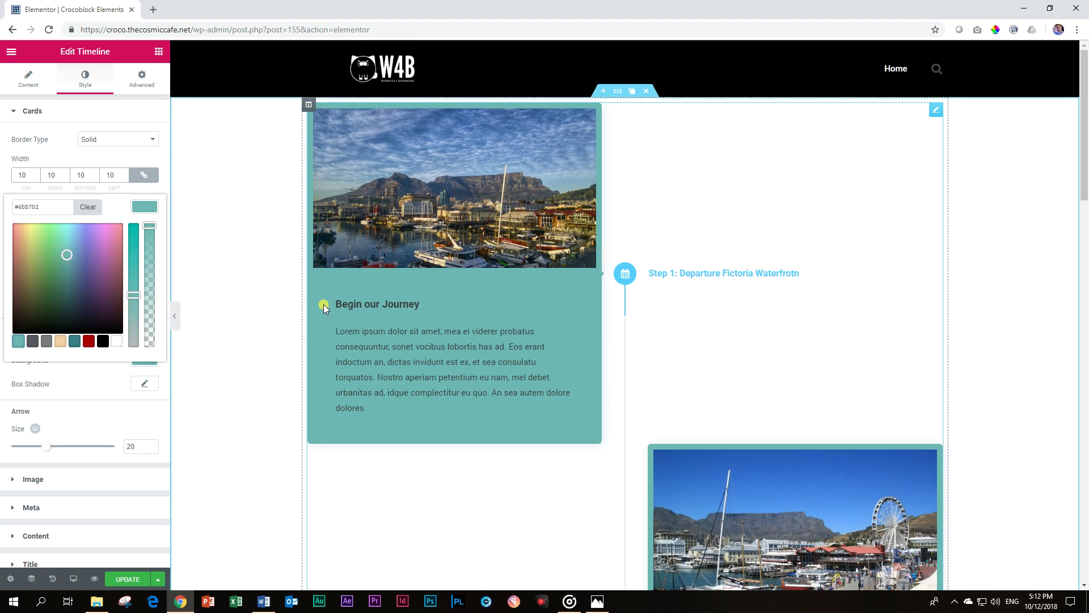
{"action": "scroll", "coordinate": [567, 288], "scroll_direction": "down", "scroll_amount": 15}
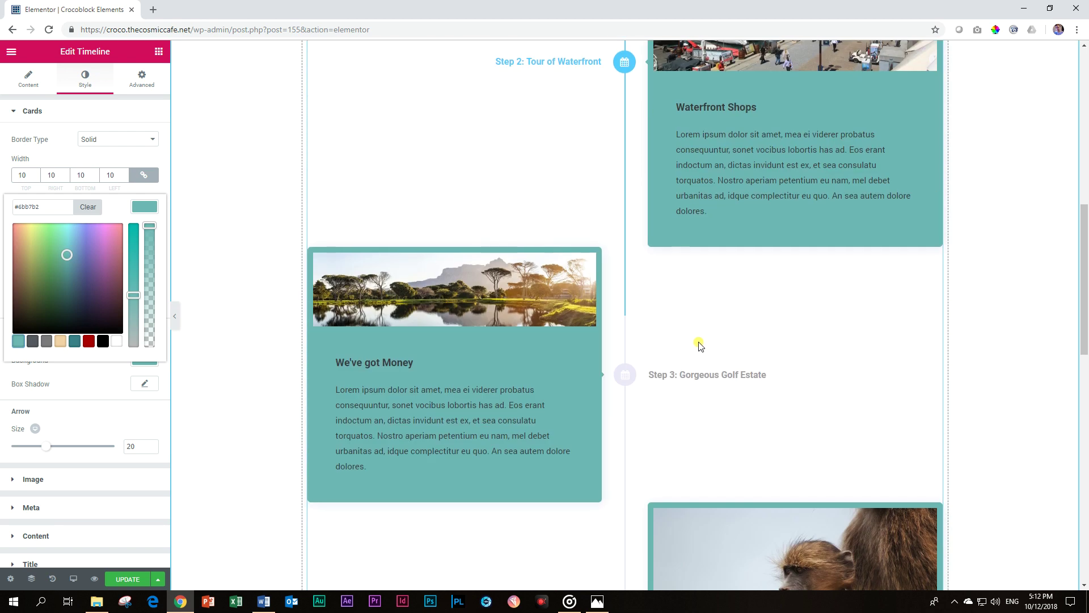
{"action": "scroll", "coordinate": [727, 370], "scroll_direction": "down", "scroll_amount": 5}
{"action": "scroll", "coordinate": [729, 369], "scroll_direction": "up", "scroll_amount": 20}
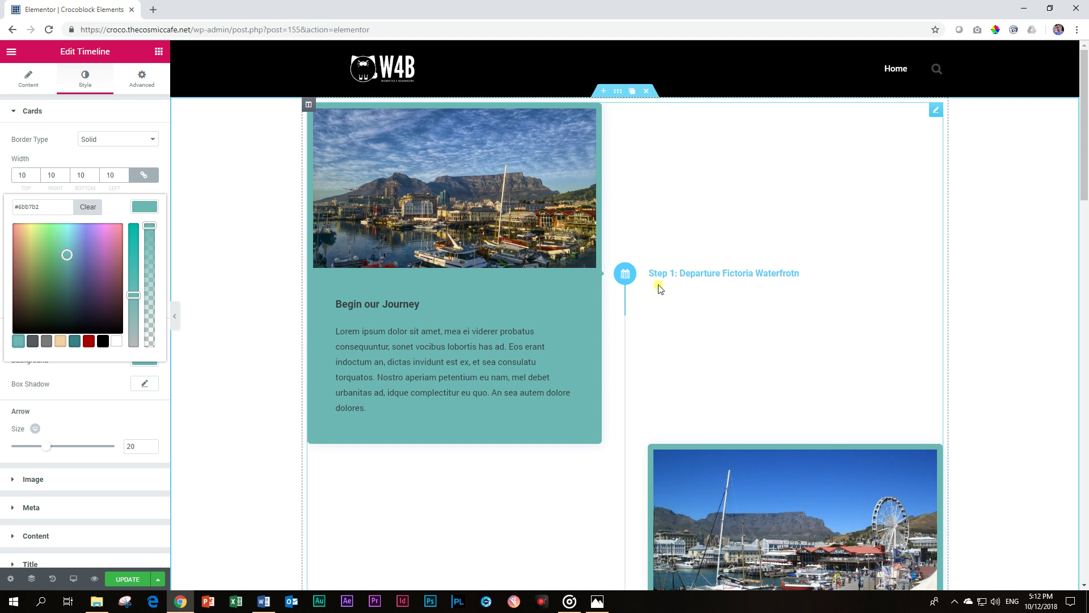
{"action": "left_click", "coordinate": [144, 207]}
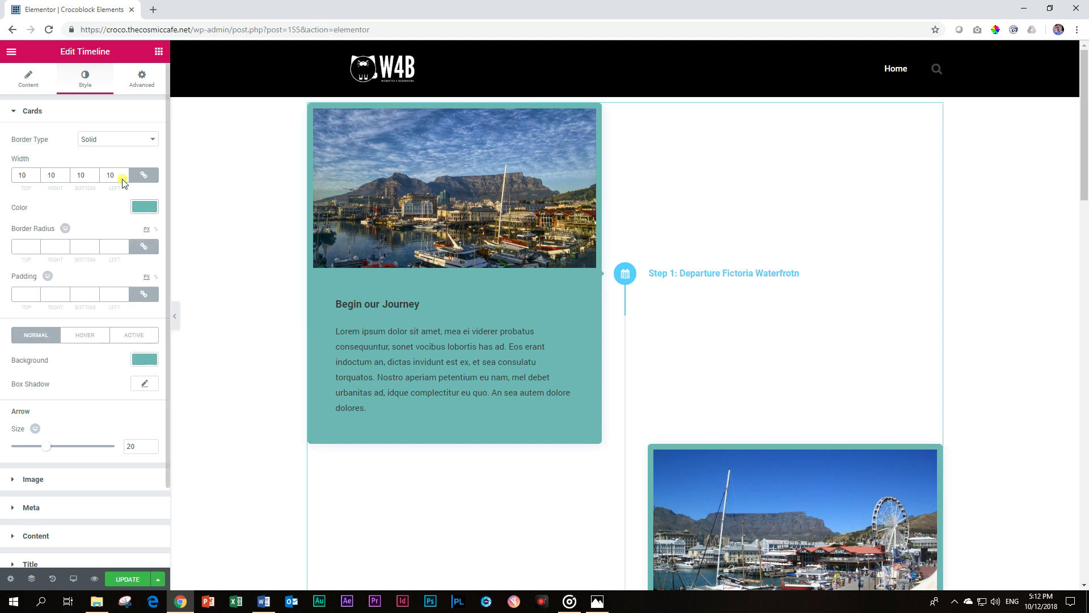
{"action": "left_click", "coordinate": [31, 111]}
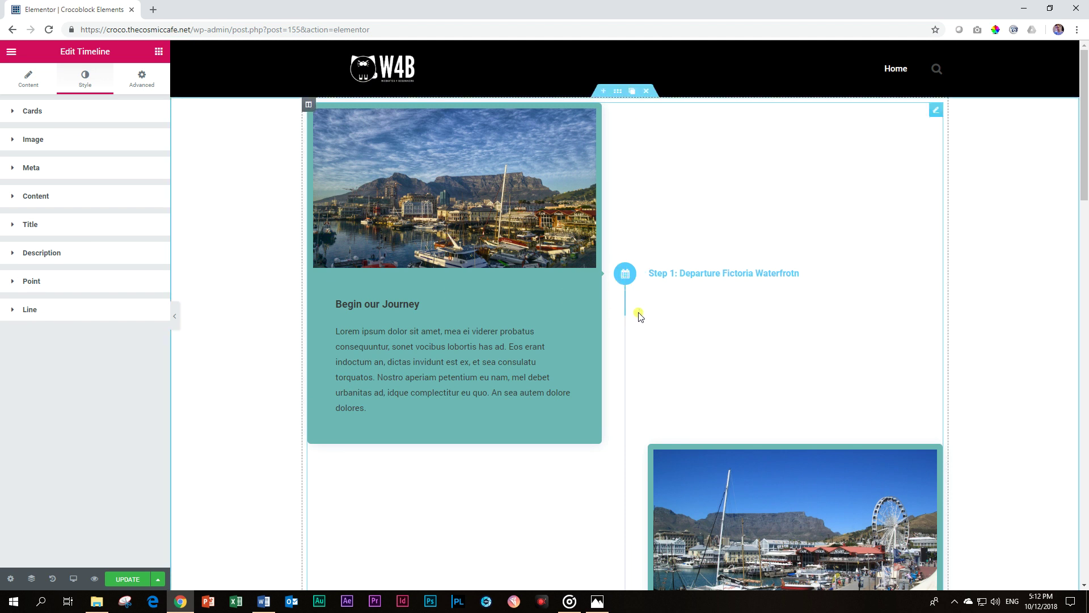
Set the timeline line's progress colour to dark teal #387e86 and thickness to 5
{"action": "left_click", "coordinate": [13, 316]}
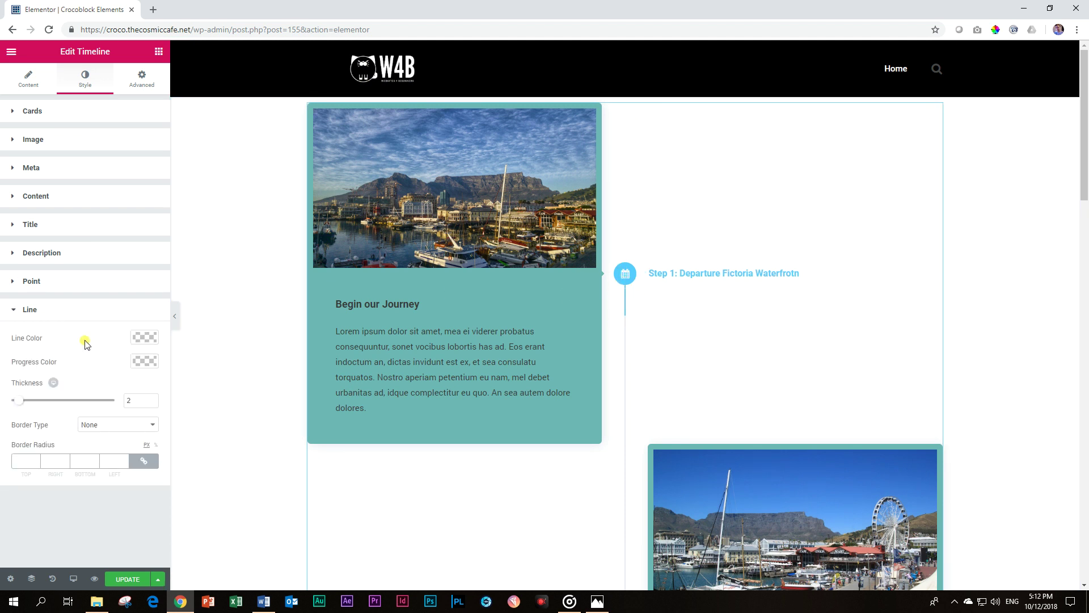
{"action": "left_click", "coordinate": [147, 339]}
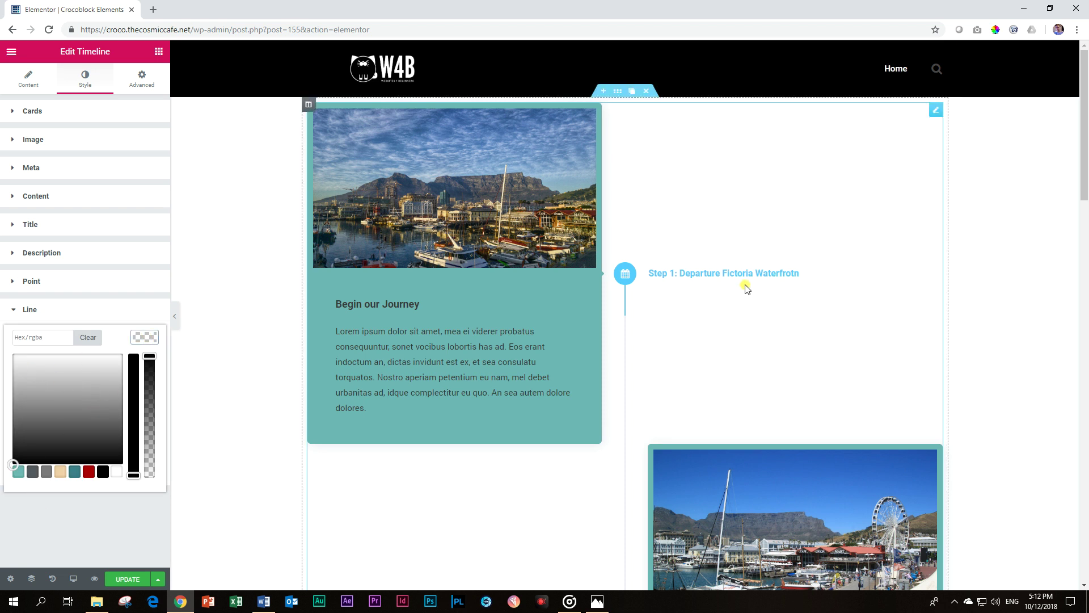
{"action": "left_click", "coordinate": [146, 338]}
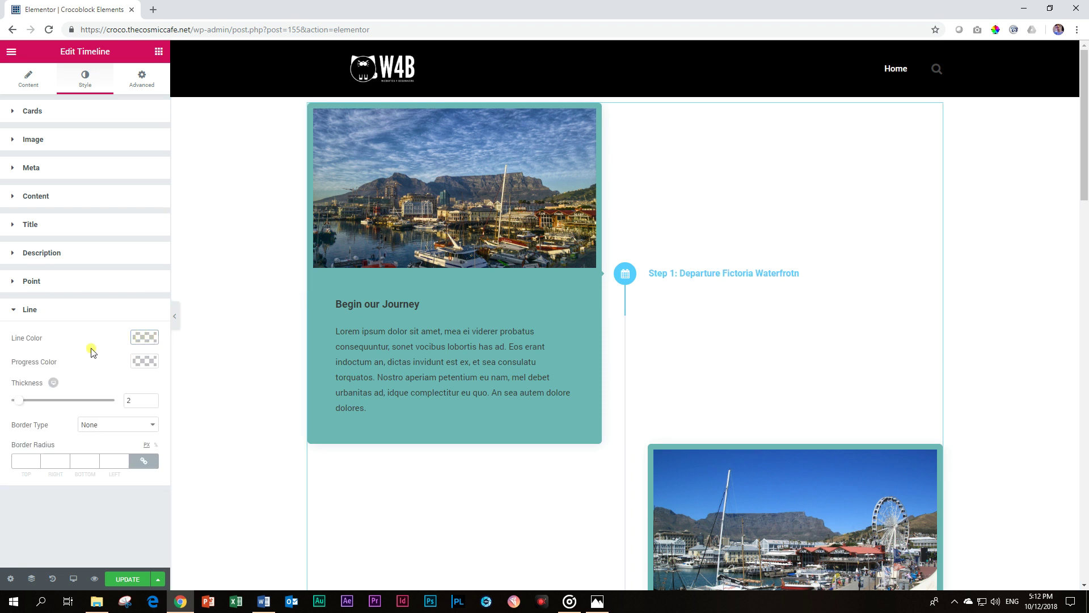
{"action": "left_click", "coordinate": [145, 362]}
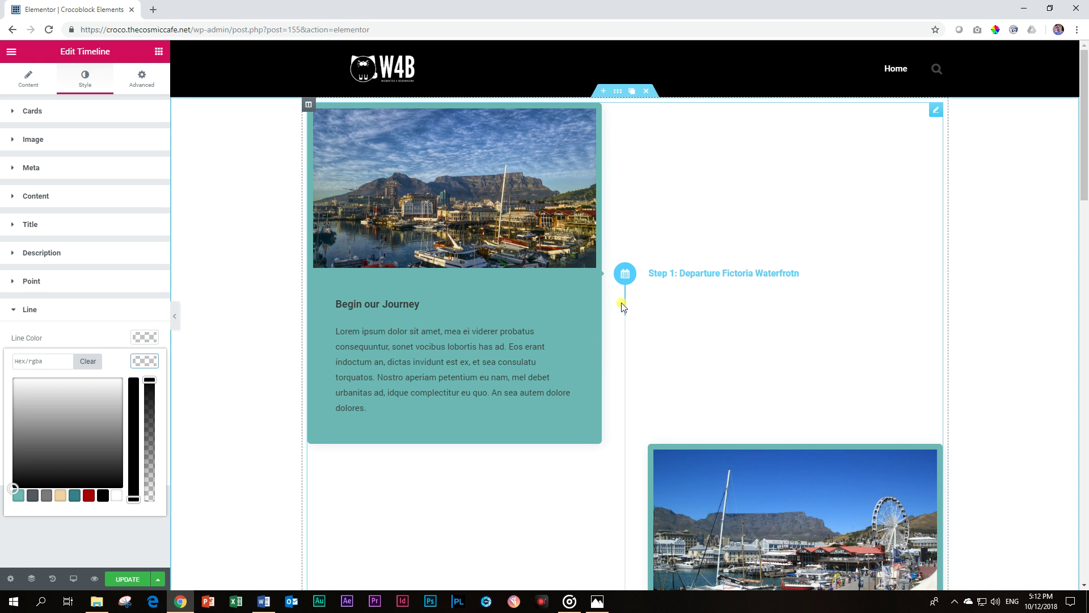
{"action": "left_click", "coordinate": [74, 495]}
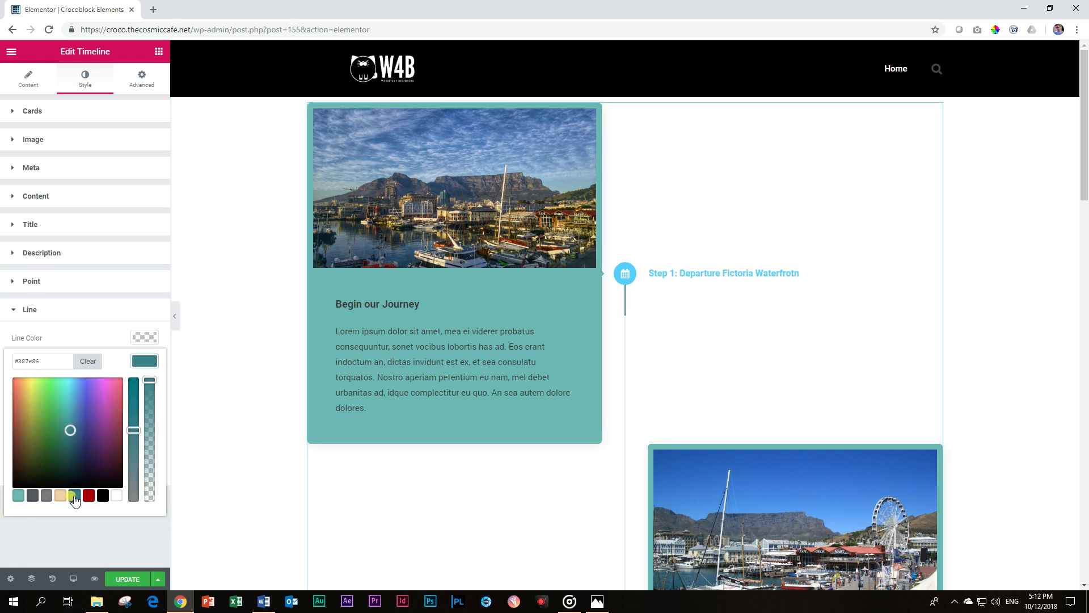
{"action": "left_click", "coordinate": [148, 364]}
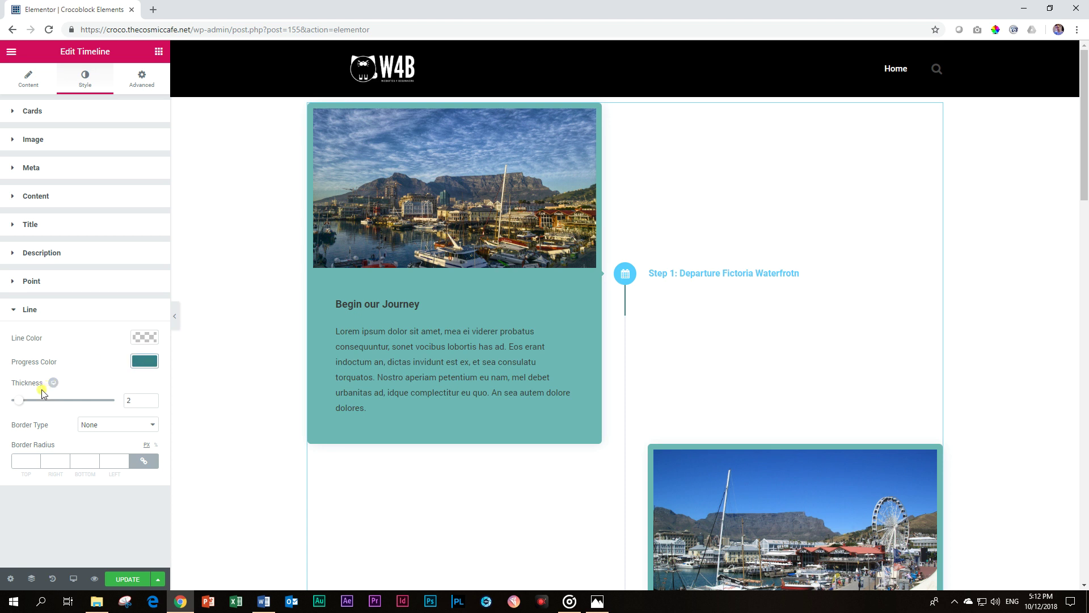
{"action": "left_click_drag", "start_coordinate": [18, 401], "coordinate": [31, 405]}
{"action": "left_click", "coordinate": [31, 309]}
Make the timeline point icons white, after briefly trying red
{"action": "left_click", "coordinate": [33, 282]}
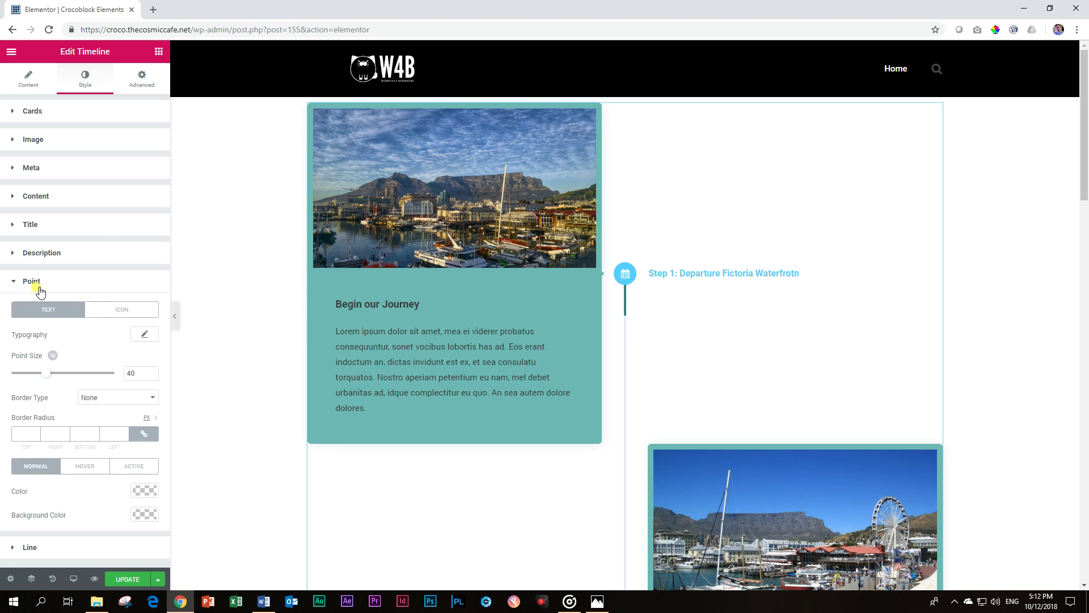
{"action": "left_click", "coordinate": [143, 490]}
{"action": "scroll", "coordinate": [139, 482], "scroll_direction": "down", "scroll_amount": 2}
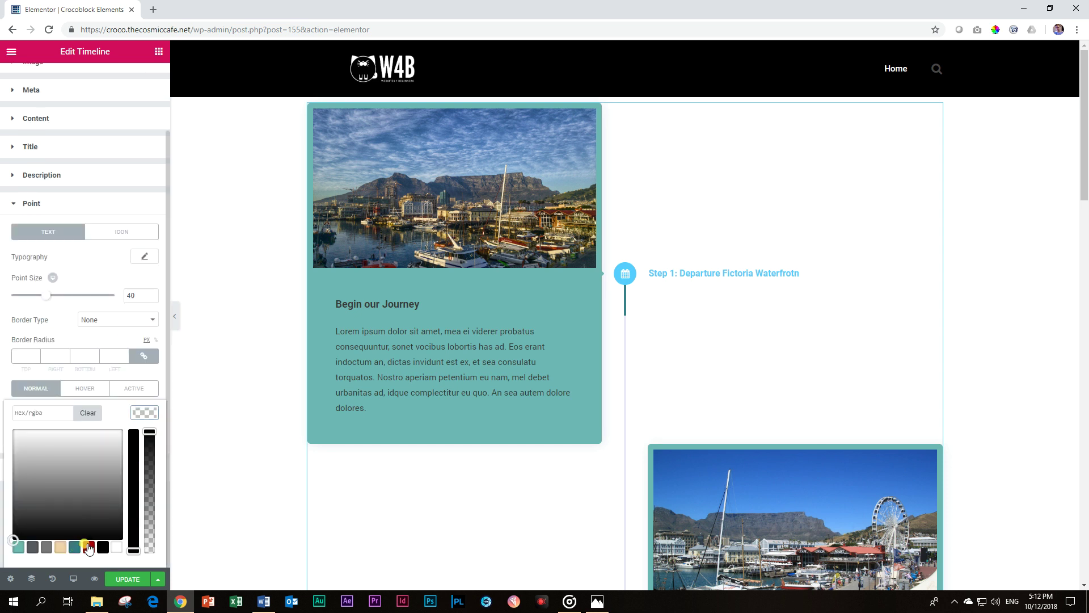
{"action": "left_click", "coordinate": [88, 546]}
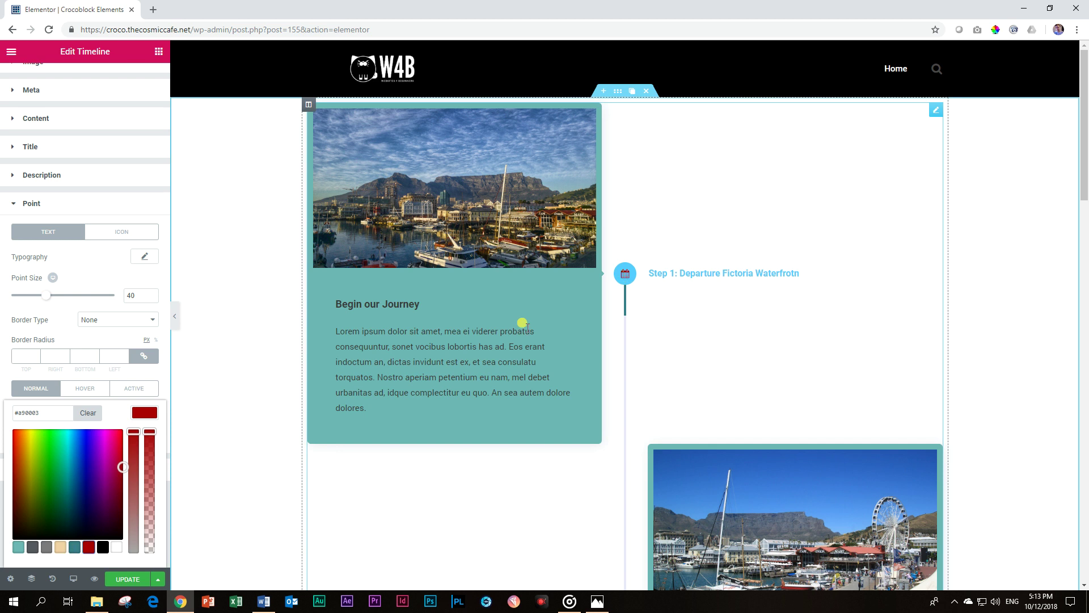
{"action": "left_click", "coordinate": [116, 546]}
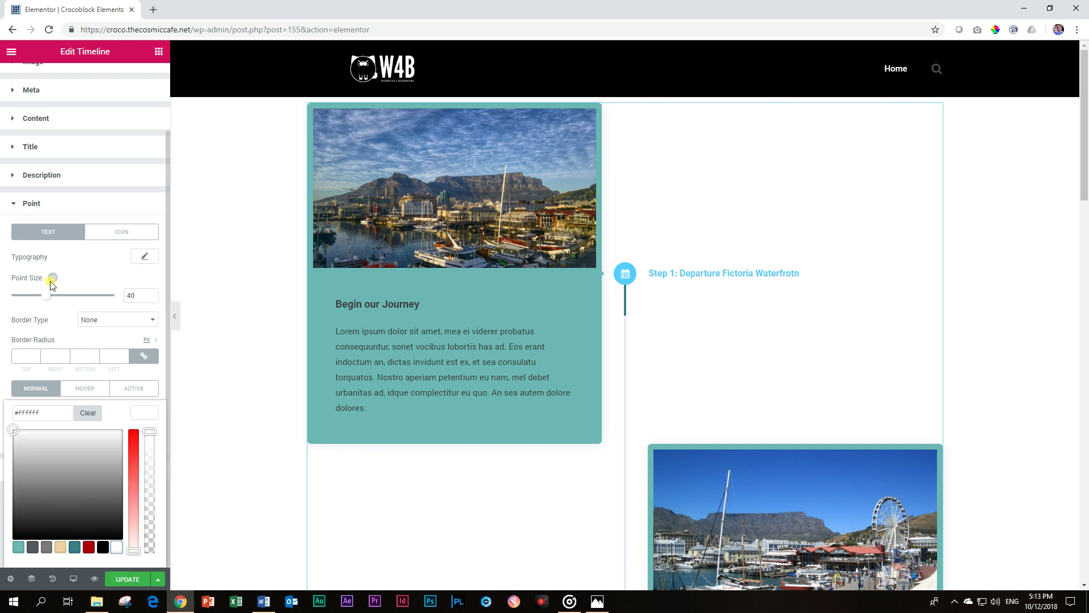
{"action": "left_click", "coordinate": [44, 205]}
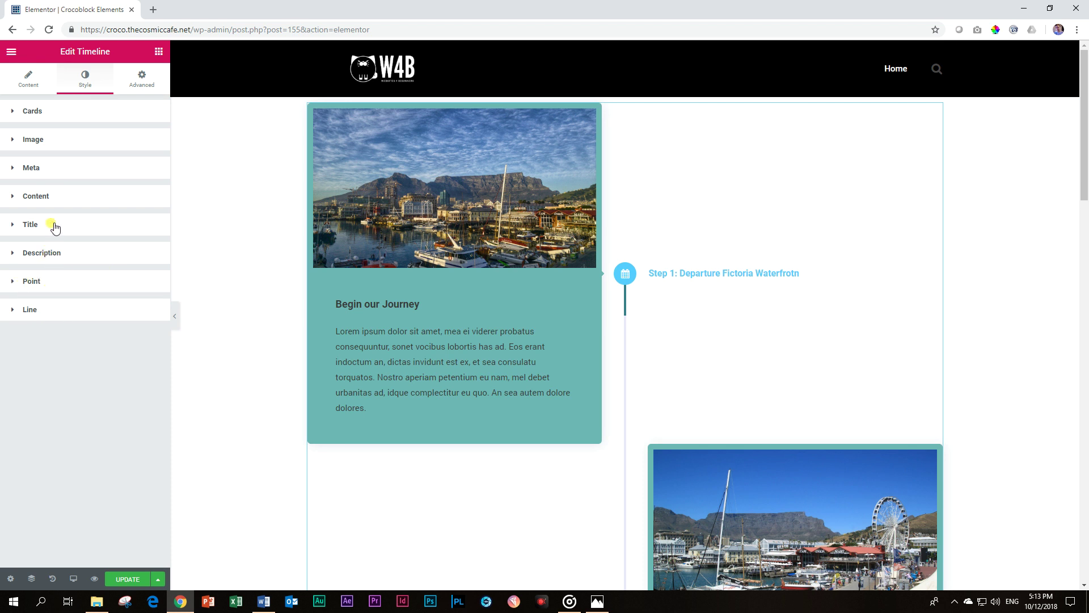
Try dark teal and white content backgrounds, then clear the content background colour
{"action": "left_click", "coordinate": [43, 198]}
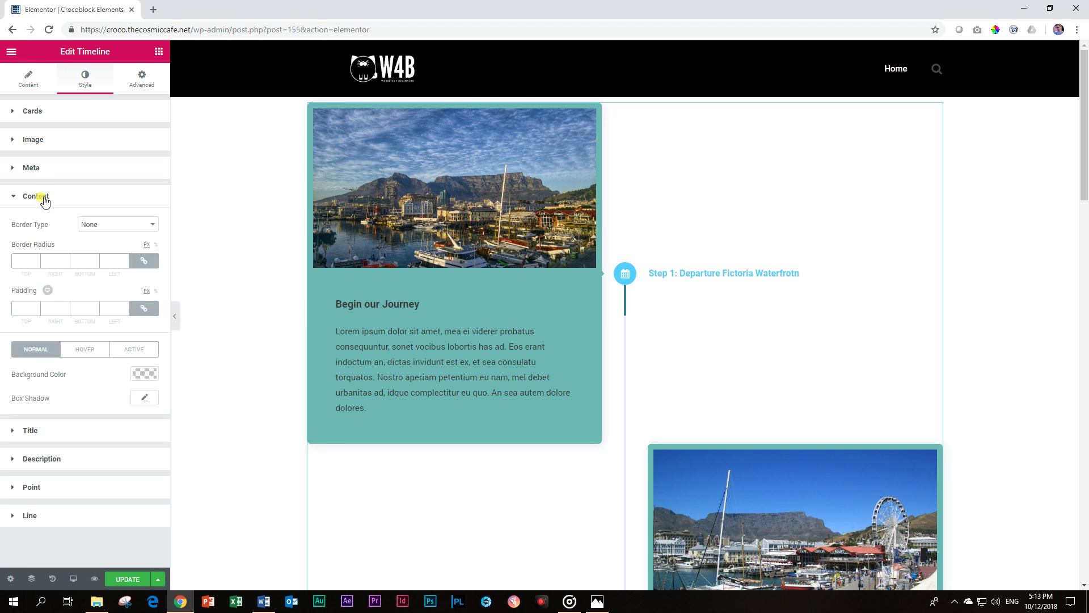
{"action": "left_click", "coordinate": [144, 373]}
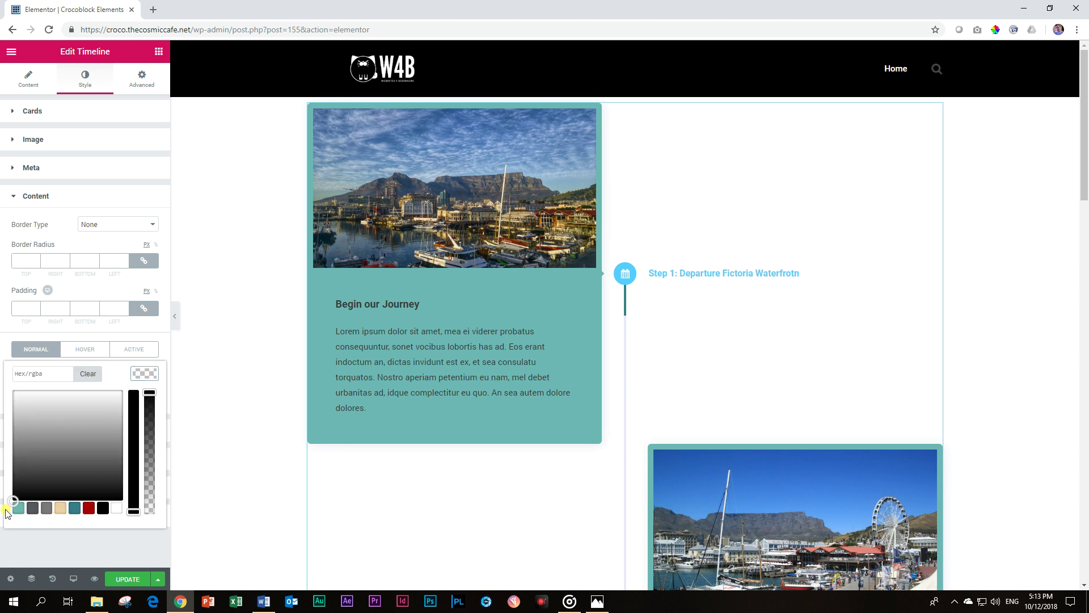
{"action": "left_click", "coordinate": [75, 508]}
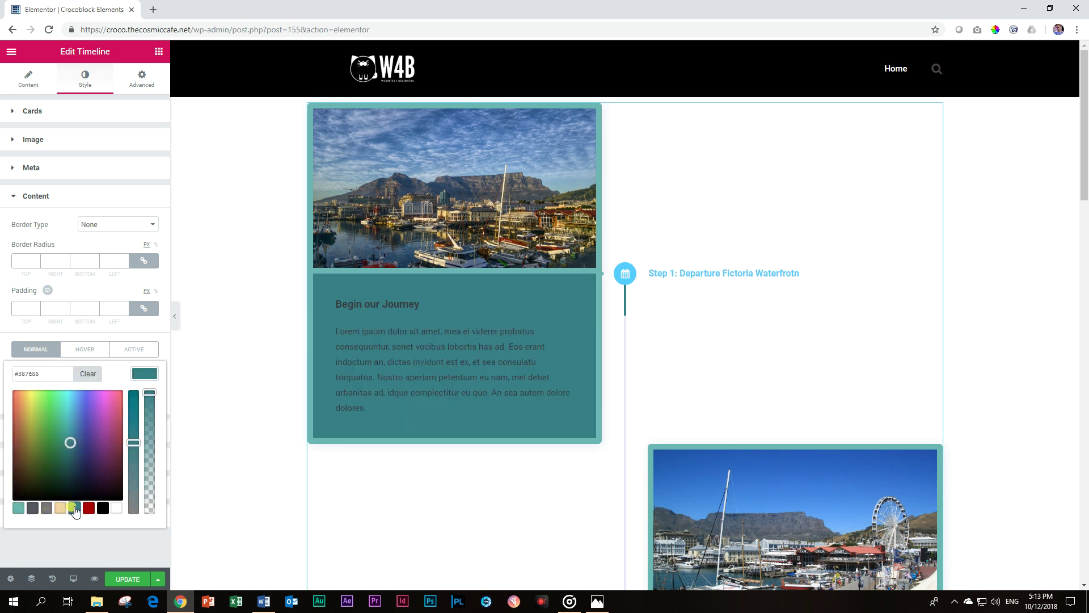
{"action": "left_click", "coordinate": [116, 507]}
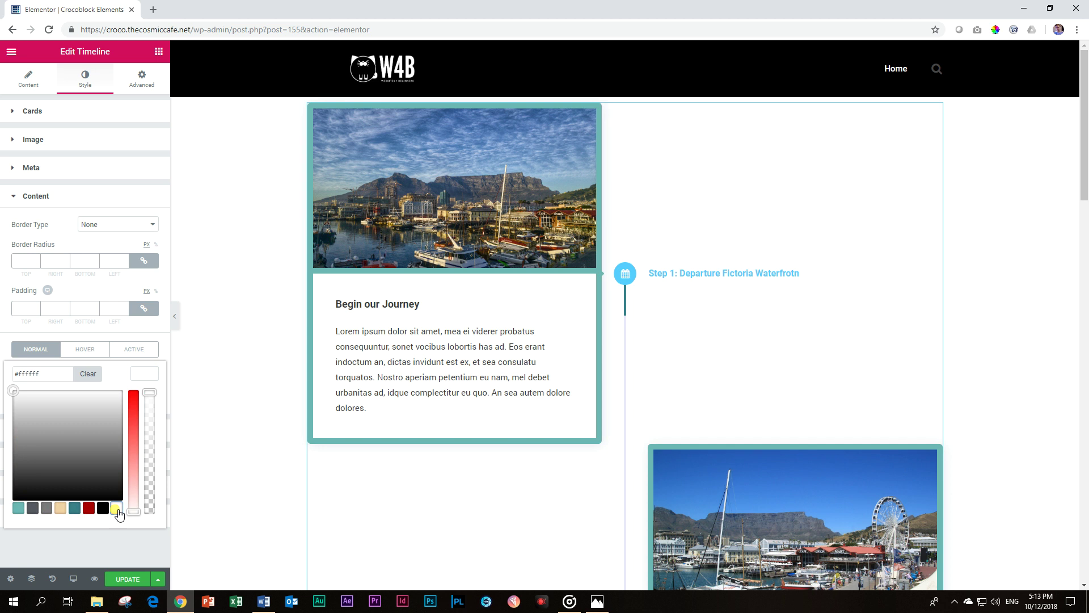
{"action": "left_click", "coordinate": [90, 375]}
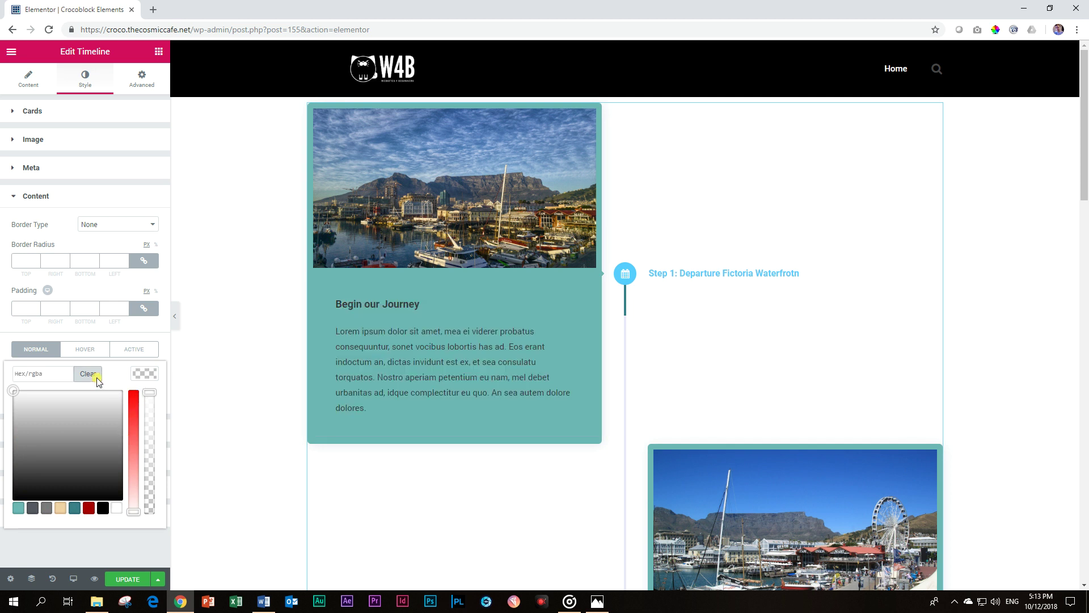
{"action": "left_click", "coordinate": [59, 197]}
Set the Meta step label colour to red #a90003
{"action": "left_click", "coordinate": [40, 171]}
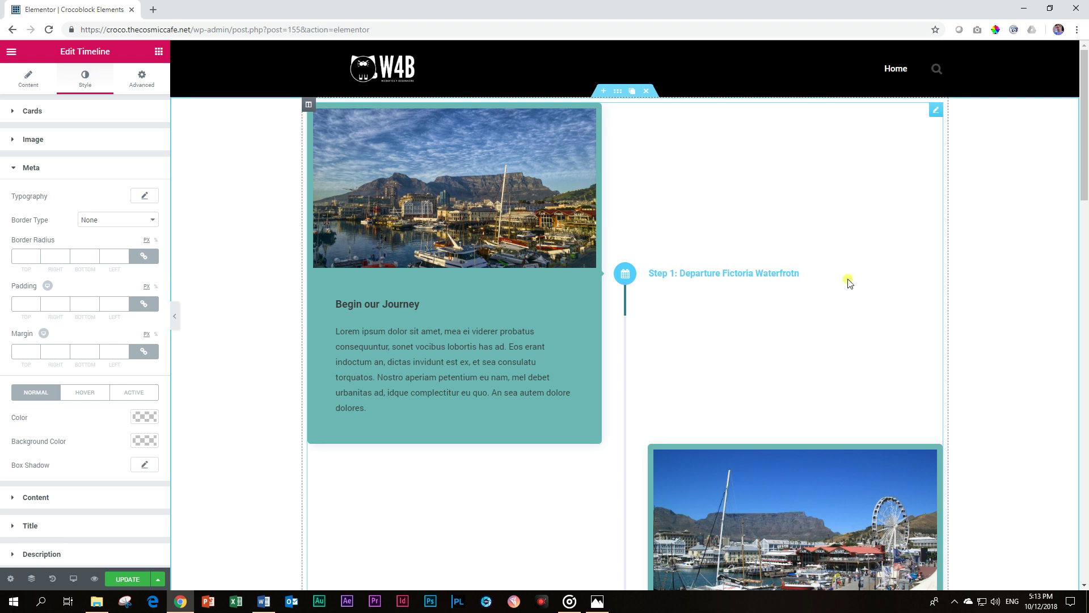
{"action": "left_click", "coordinate": [145, 417]}
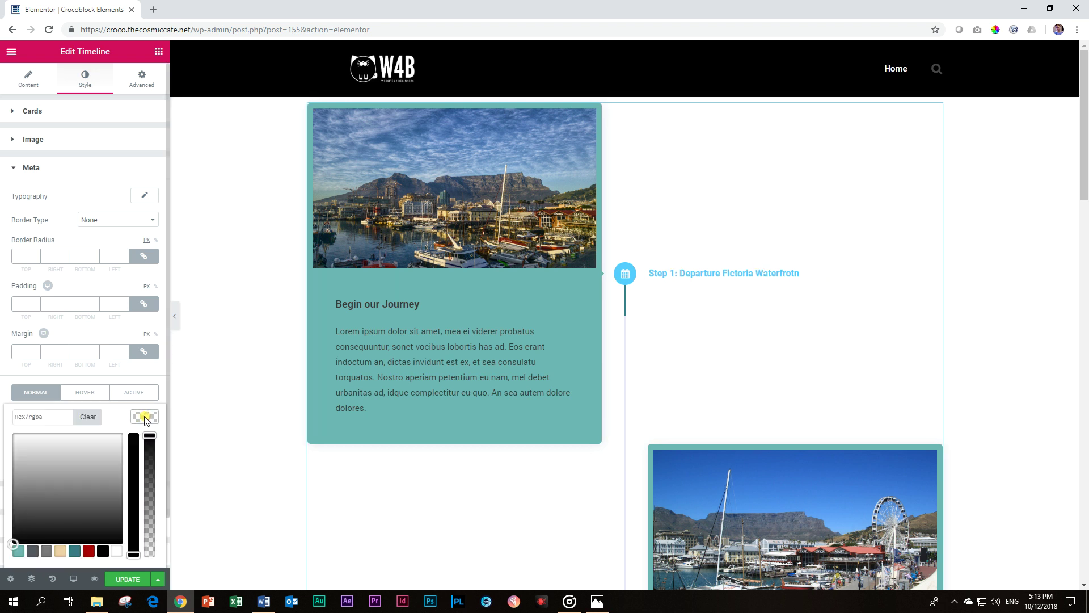
{"action": "left_click", "coordinate": [94, 548]}
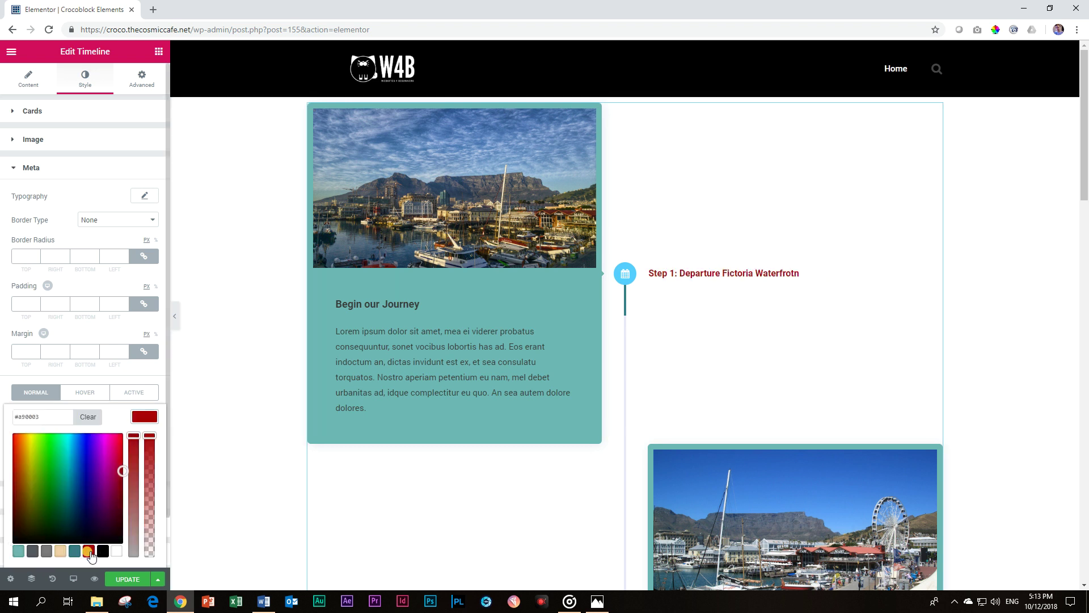
{"action": "left_click", "coordinate": [52, 169]}
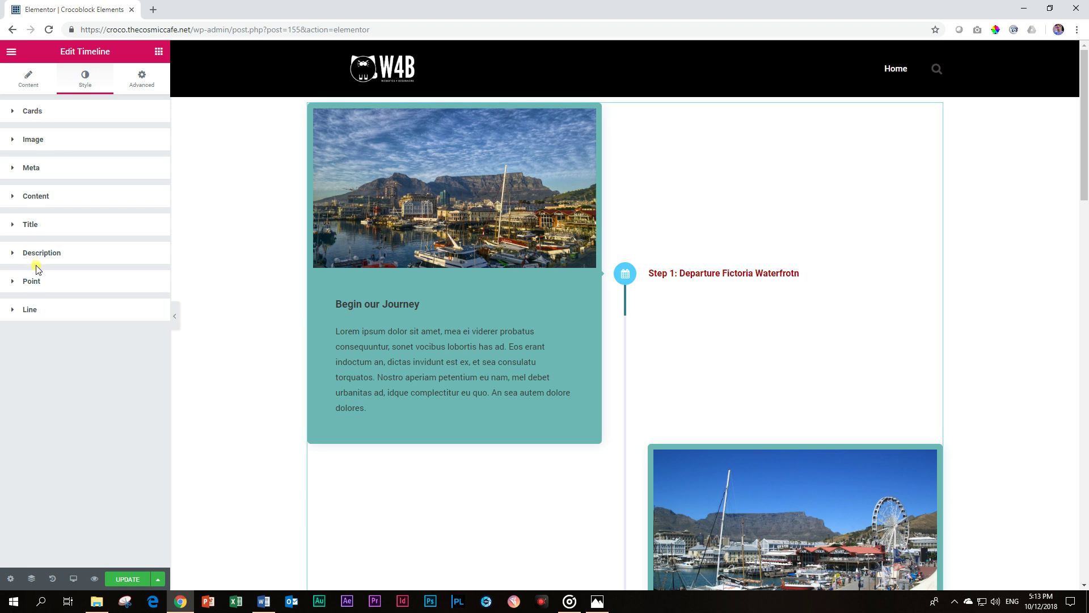
Set the timeline point background to dark teal #387e86, after briefly trying red
{"action": "left_click", "coordinate": [34, 283]}
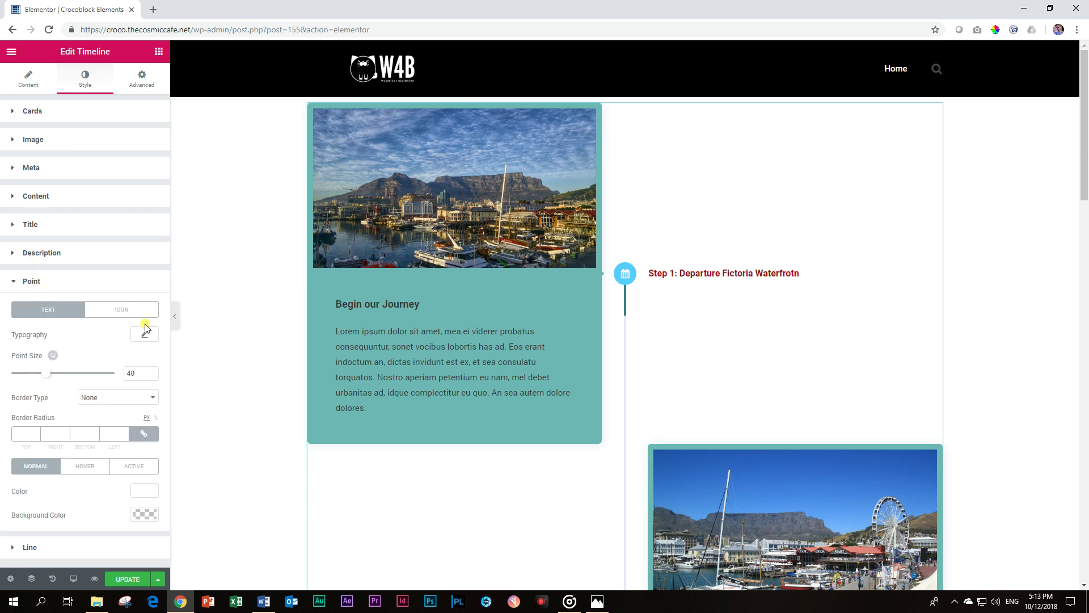
{"action": "left_click", "coordinate": [144, 514]}
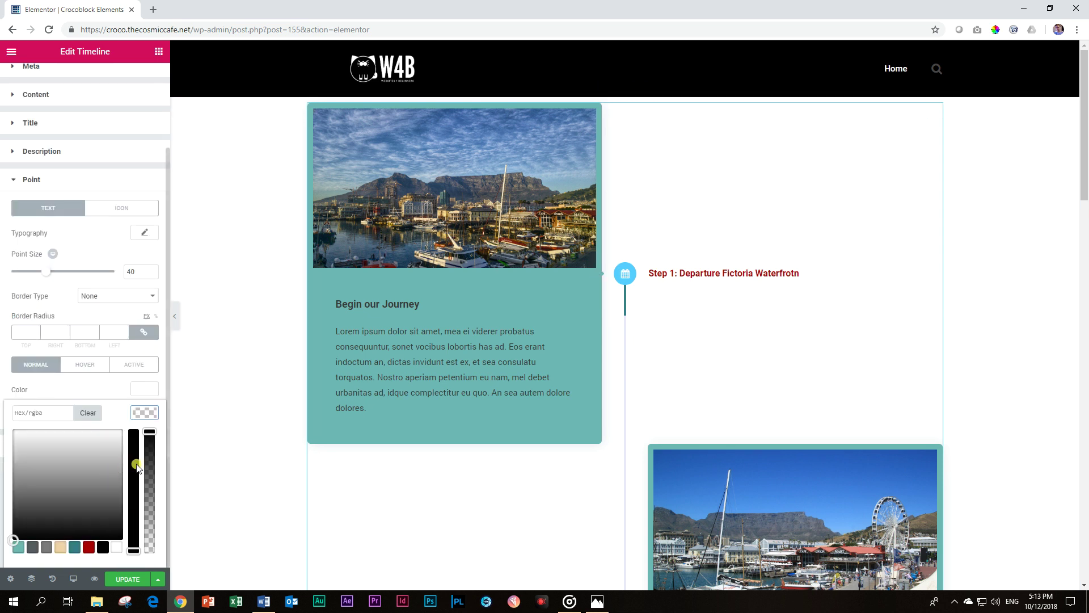
{"action": "left_click", "coordinate": [88, 547]}
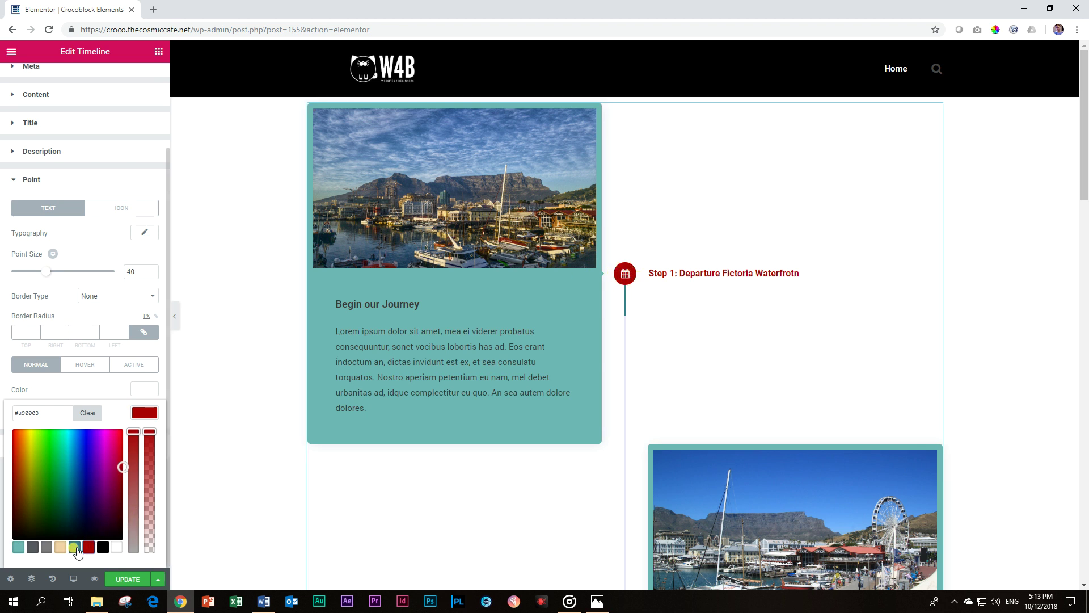
{"action": "left_click", "coordinate": [74, 547]}
{"action": "left_click", "coordinate": [53, 366]}
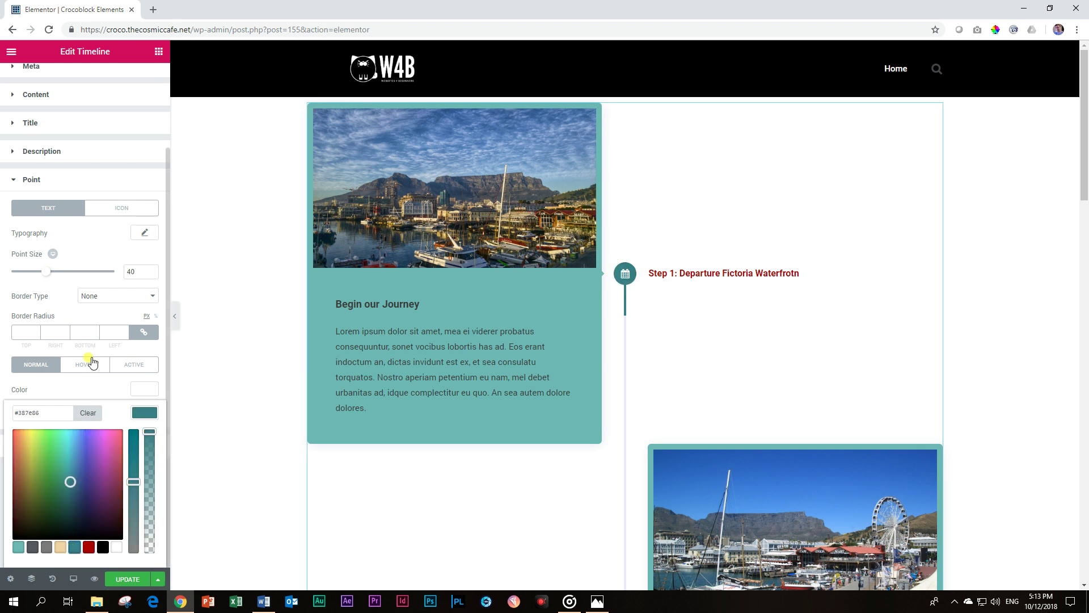
{"action": "left_click", "coordinate": [144, 413]}
Scroll the preview to check the dark teal points and collapse the Point settings
{"action": "scroll", "coordinate": [622, 316], "scroll_direction": "down", "scroll_amount": 7}
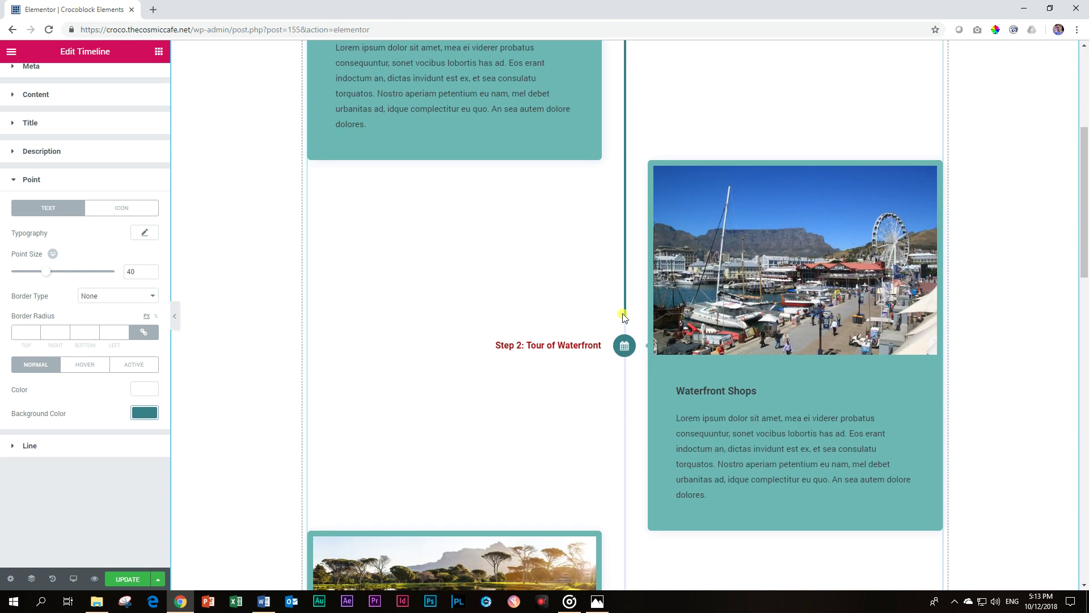
{"action": "scroll", "coordinate": [621, 319], "scroll_direction": "down", "scroll_amount": 15}
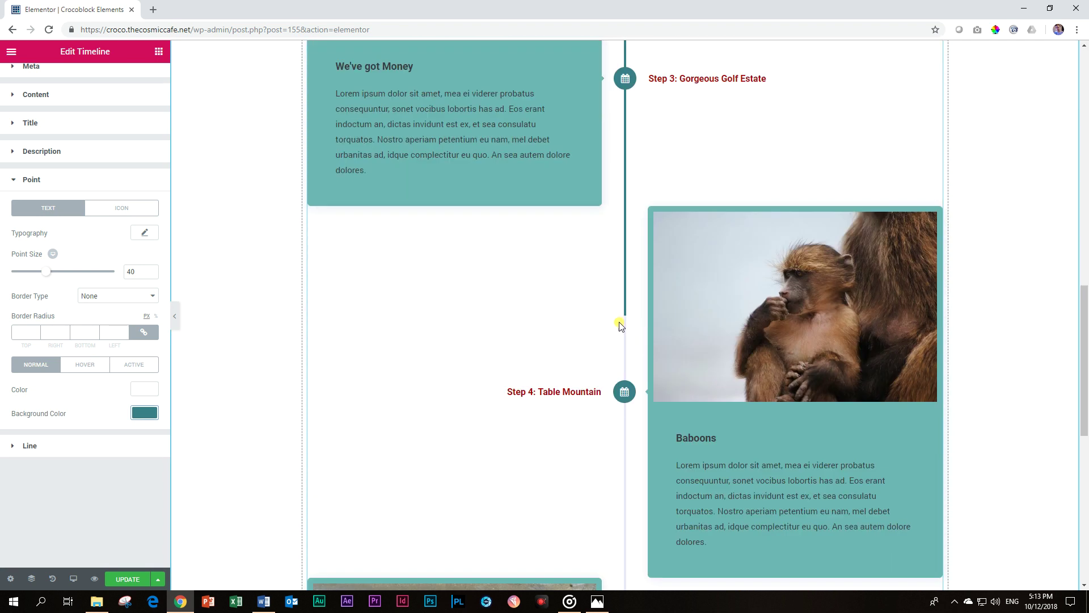
{"action": "scroll", "coordinate": [621, 326], "scroll_direction": "down", "scroll_amount": 2}
{"action": "scroll", "coordinate": [621, 329], "scroll_direction": "up", "scroll_amount": 15}
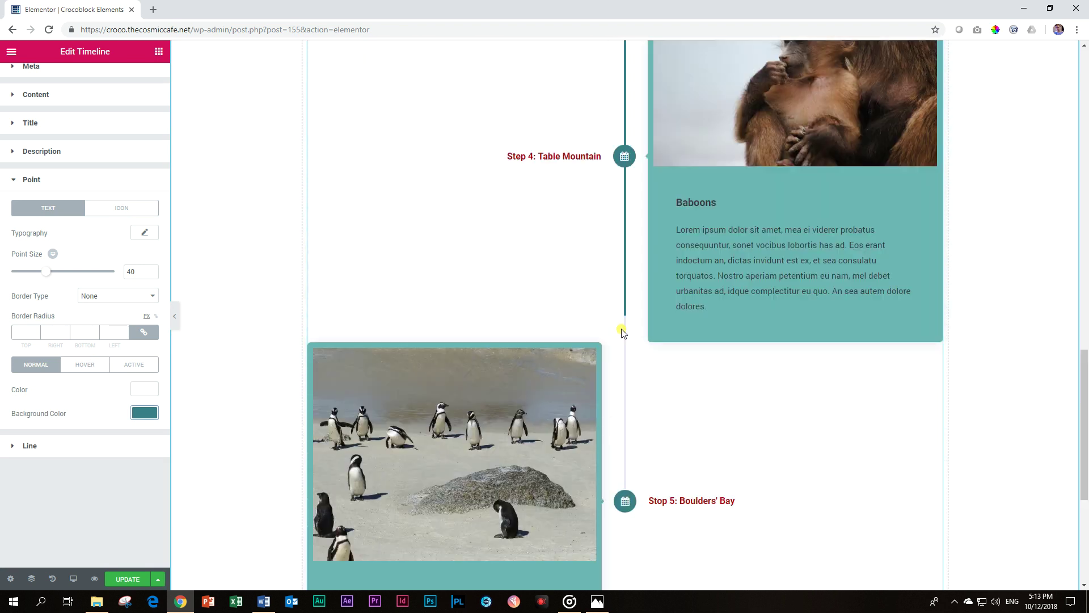
{"action": "scroll", "coordinate": [622, 334], "scroll_direction": "up", "scroll_amount": 8}
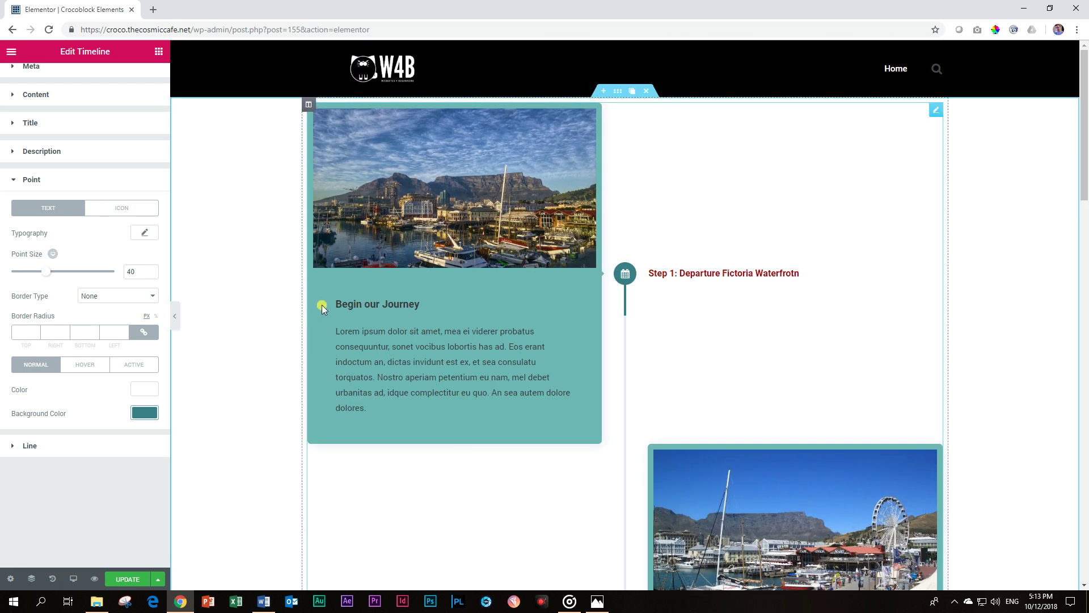
{"action": "scroll", "coordinate": [318, 312], "scroll_direction": "down", "scroll_amount": 15}
{"action": "scroll", "coordinate": [318, 315], "scroll_direction": "up", "scroll_amount": 8}
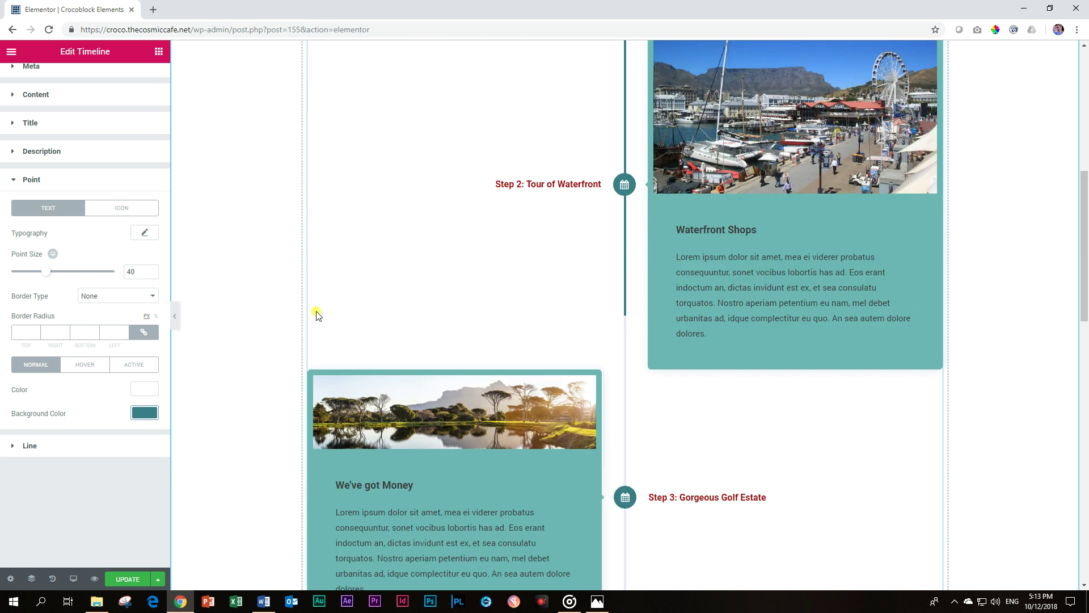
{"action": "scroll", "coordinate": [316, 315], "scroll_direction": "up", "scroll_amount": 1}
{"action": "left_click", "coordinate": [34, 181]}
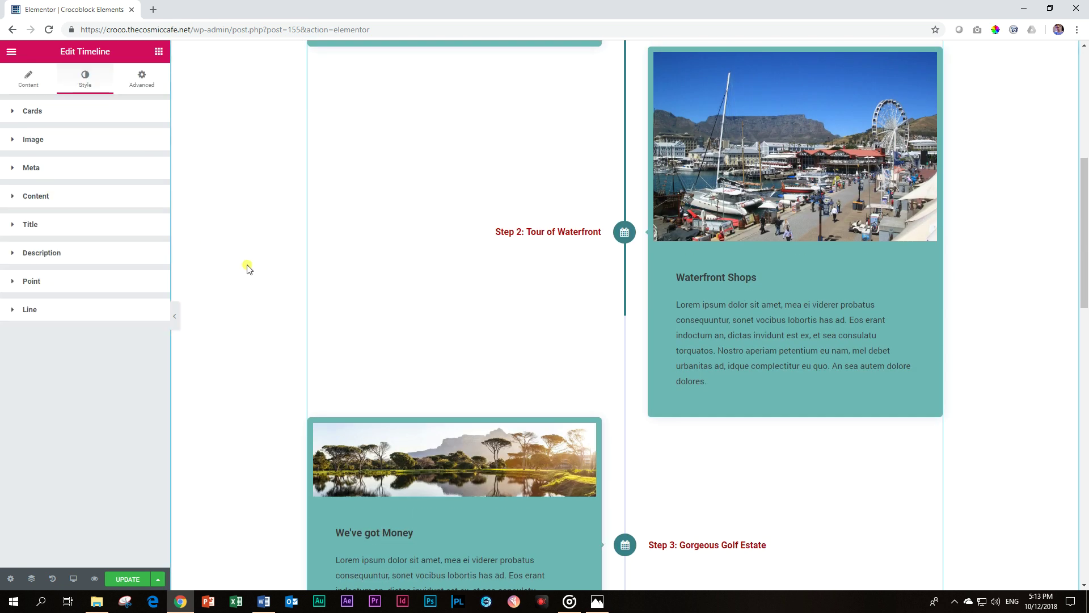
{"action": "scroll", "coordinate": [247, 268], "scroll_direction": "up", "scroll_amount": 7}
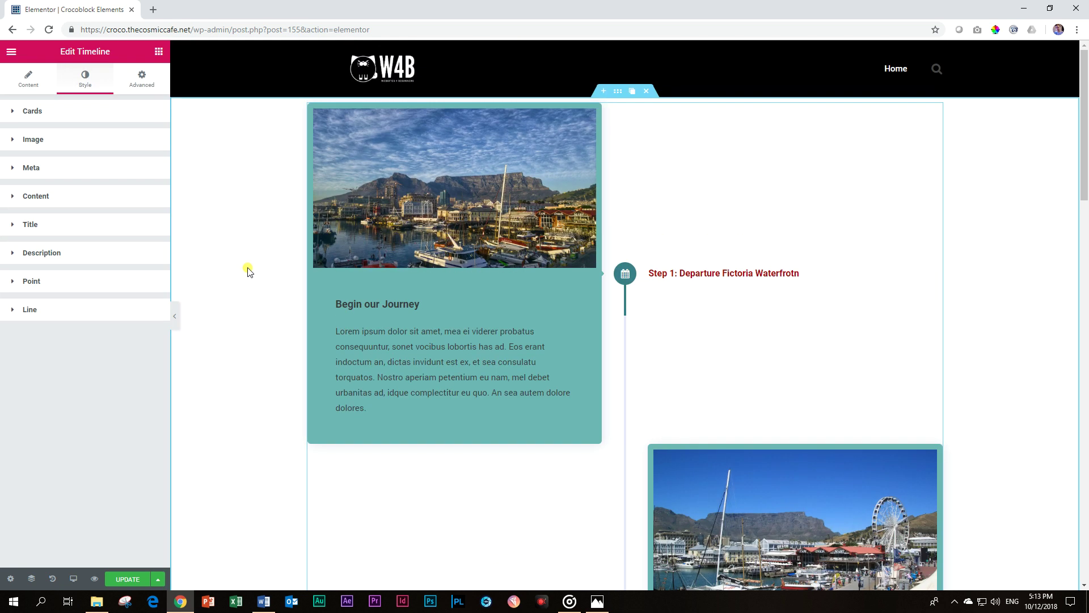